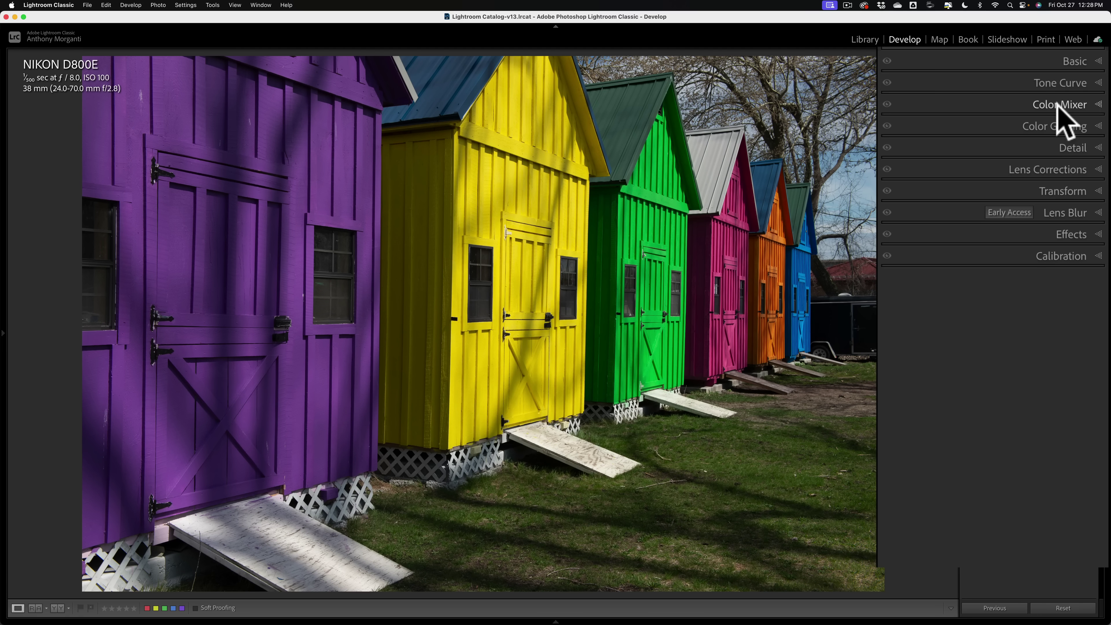
Expand the Color Mixer, switch its adjustment mode to Color and back to HSL, and open Point Color.
click(1097, 104)
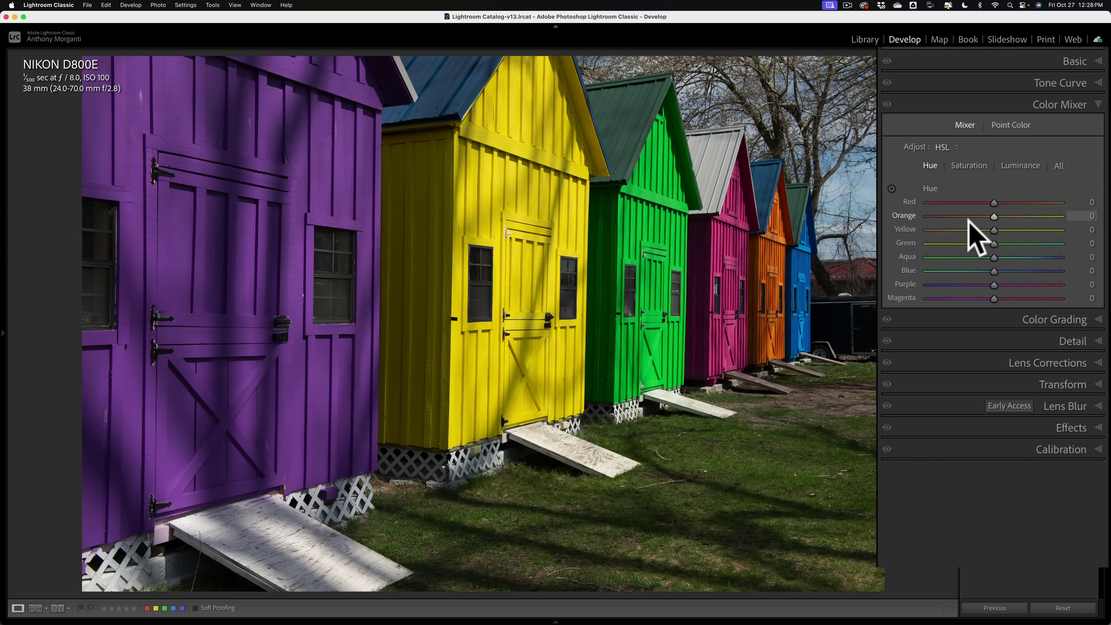
click(946, 149)
click(954, 163)
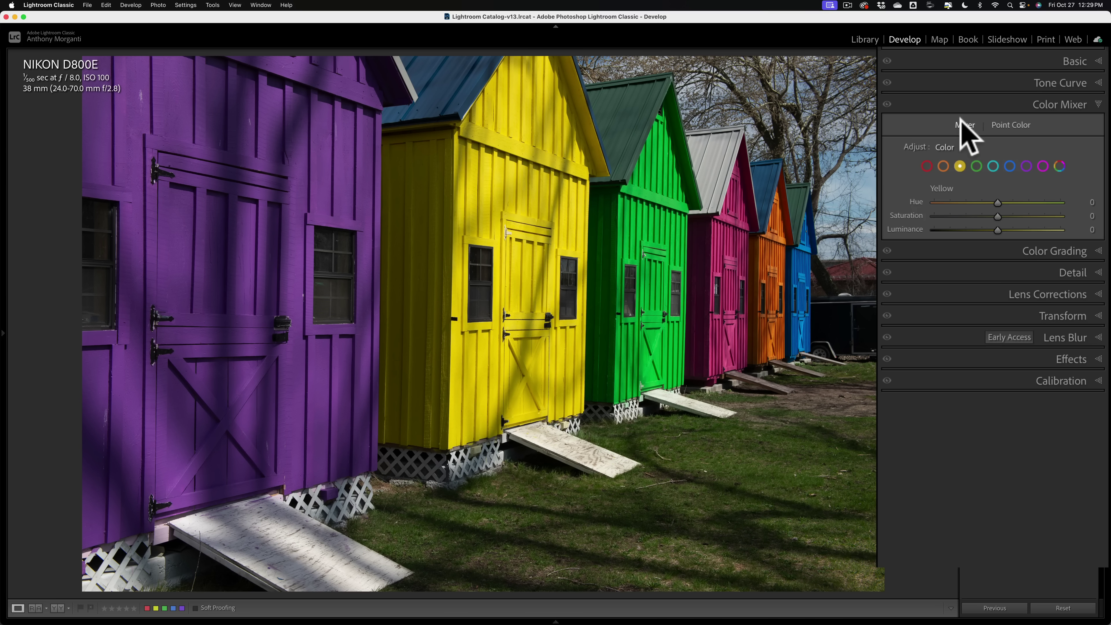
click(943, 147)
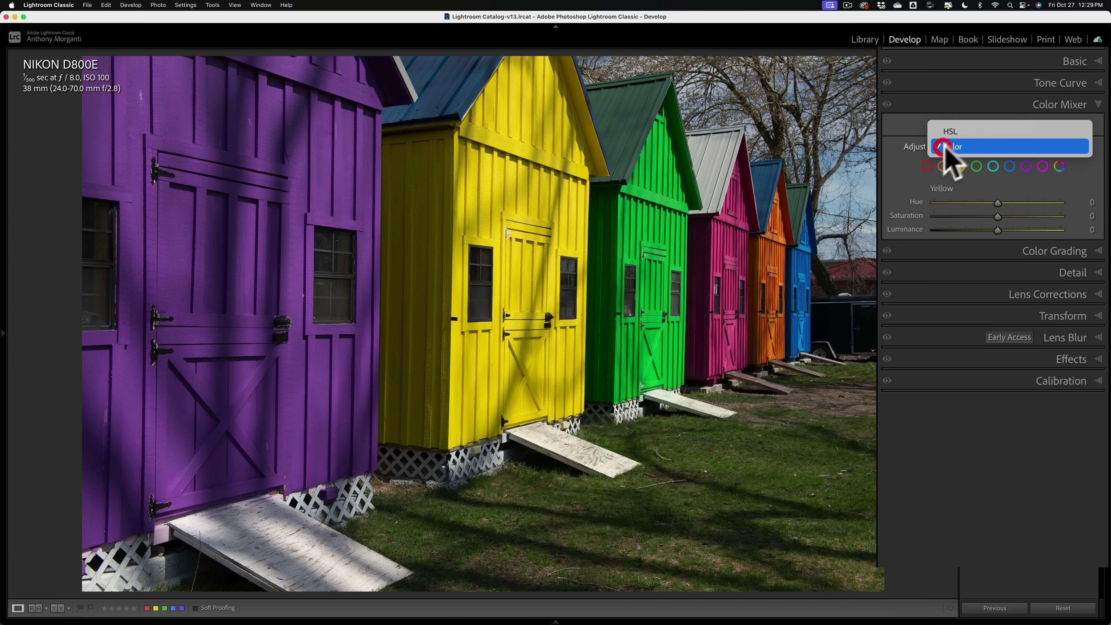
click(947, 128)
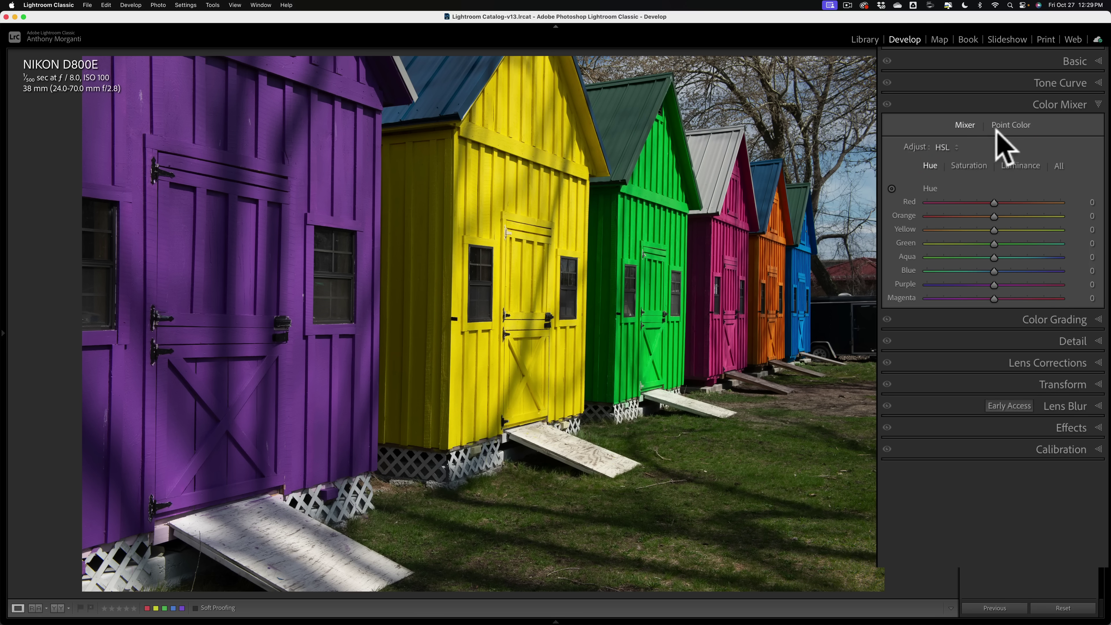
click(1006, 126)
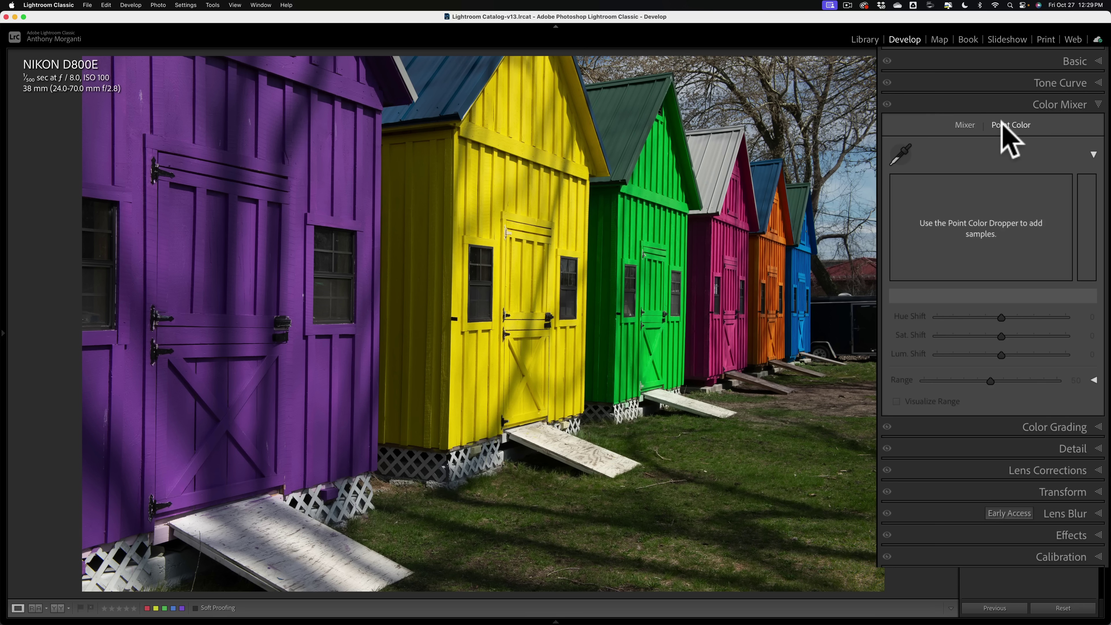
Sample the purple shed with the Point Color dropper and shift its hue to 16, saturation to 28 and luminance to 50.
click(904, 149)
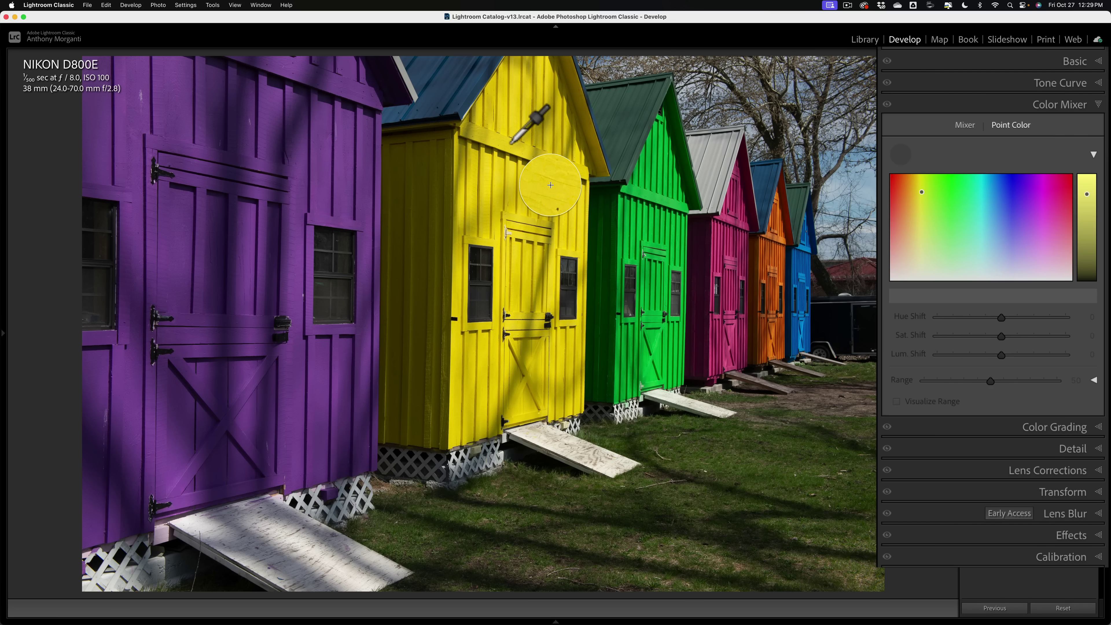
click(381, 122)
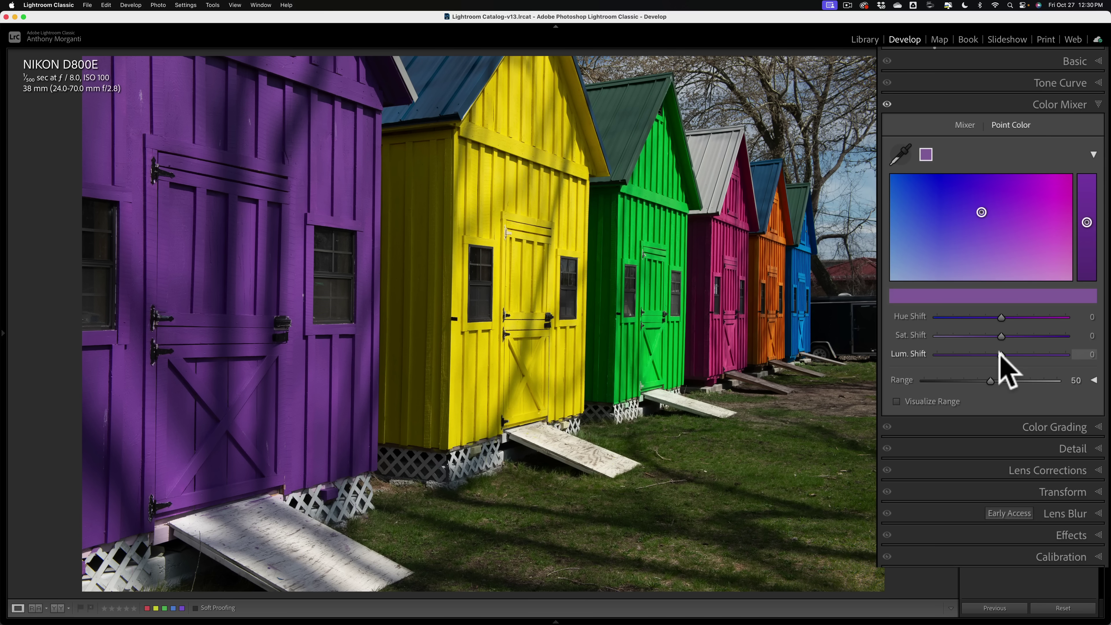
drag(1001, 354, 1034, 356)
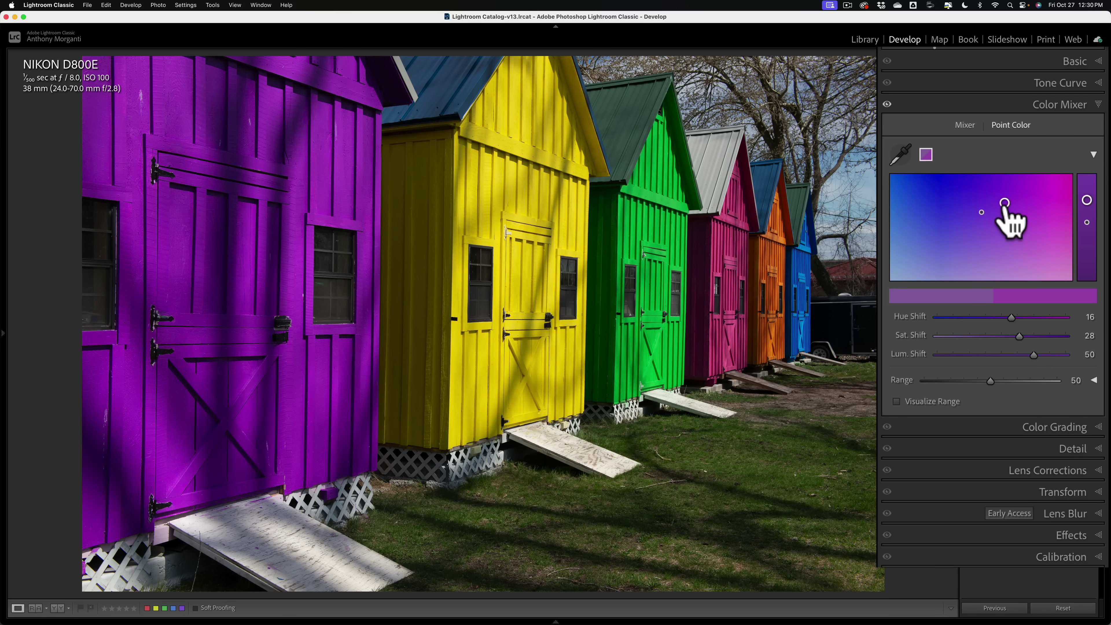
Try different hue and saturation shifts for the purple sample in the color field, ending at hue 7 and saturation 30, and reset Point Color.
mouse_move(1005, 203)
mouse_down()
mouse_move(1001, 211)
mouse_move(1039, 208)
mouse_move(993, 189)
mouse_move(1004, 204)
mouse_move(975, 208)
mouse_move(1027, 213)
mouse_move(926, 199)
mouse_move(1032, 199)
mouse_move(919, 195)
mouse_move(1026, 200)
mouse_move(919, 199)
mouse_move(1020, 199)
mouse_move(931, 198)
mouse_move(1010, 194)
mouse_move(967, 193)
mouse_move(993, 211)
mouse_move(1017, 193)
mouse_move(1007, 193)
mouse_up()
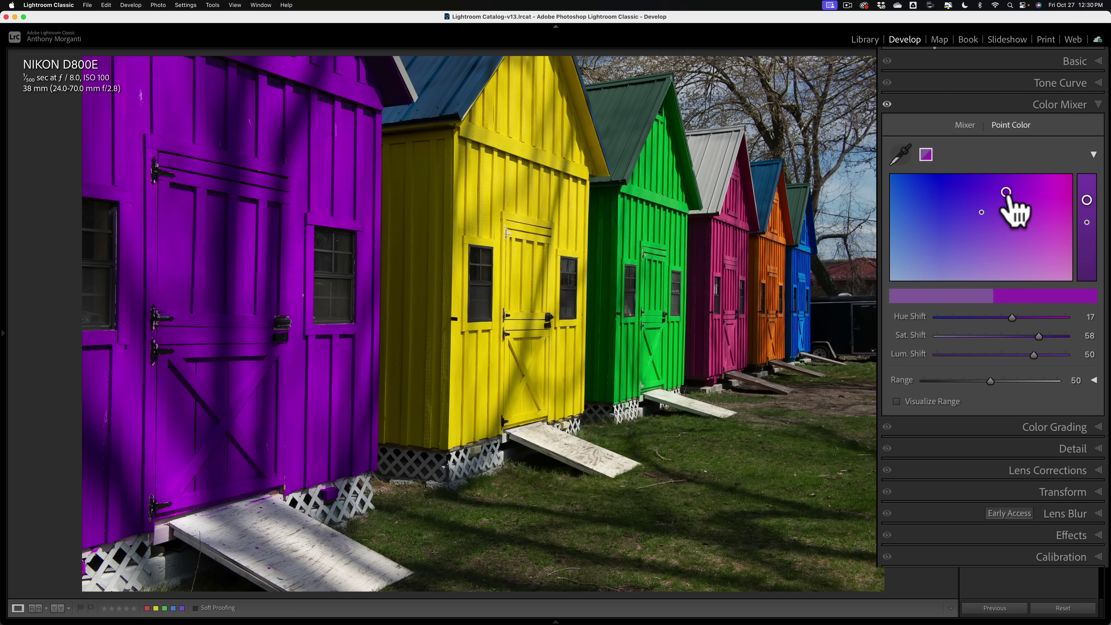
key(super)
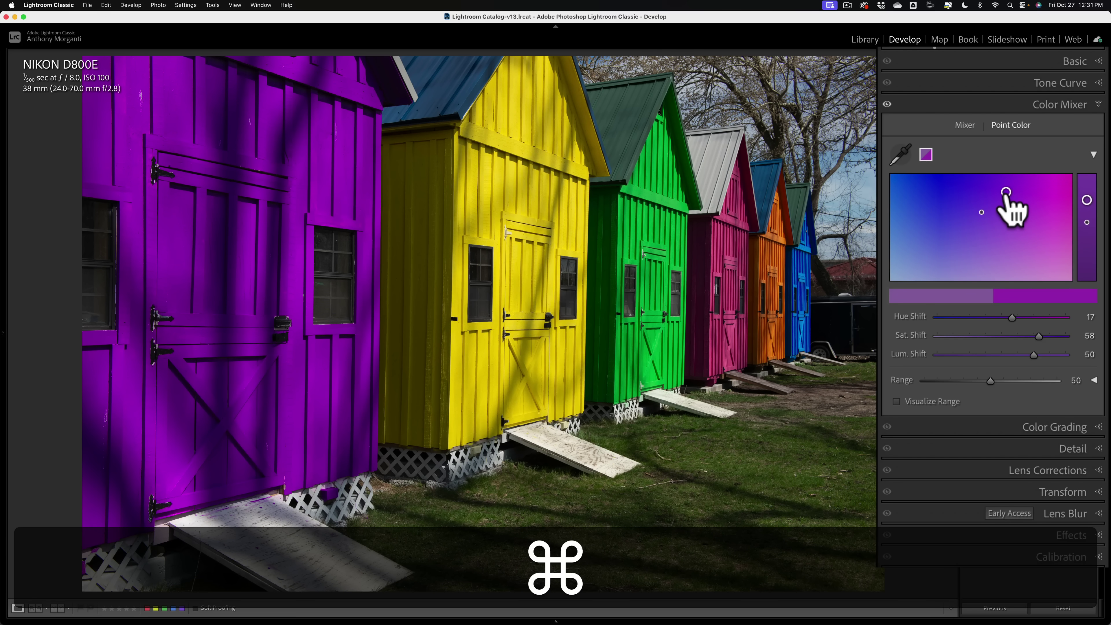
drag(1007, 192, 1033, 209)
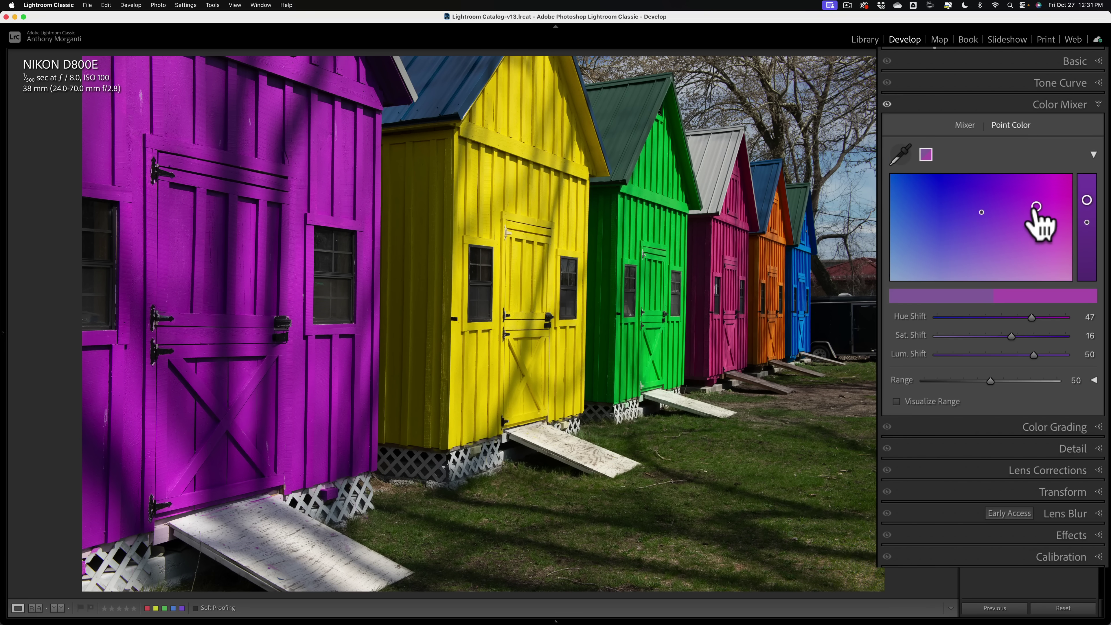
key(alt)
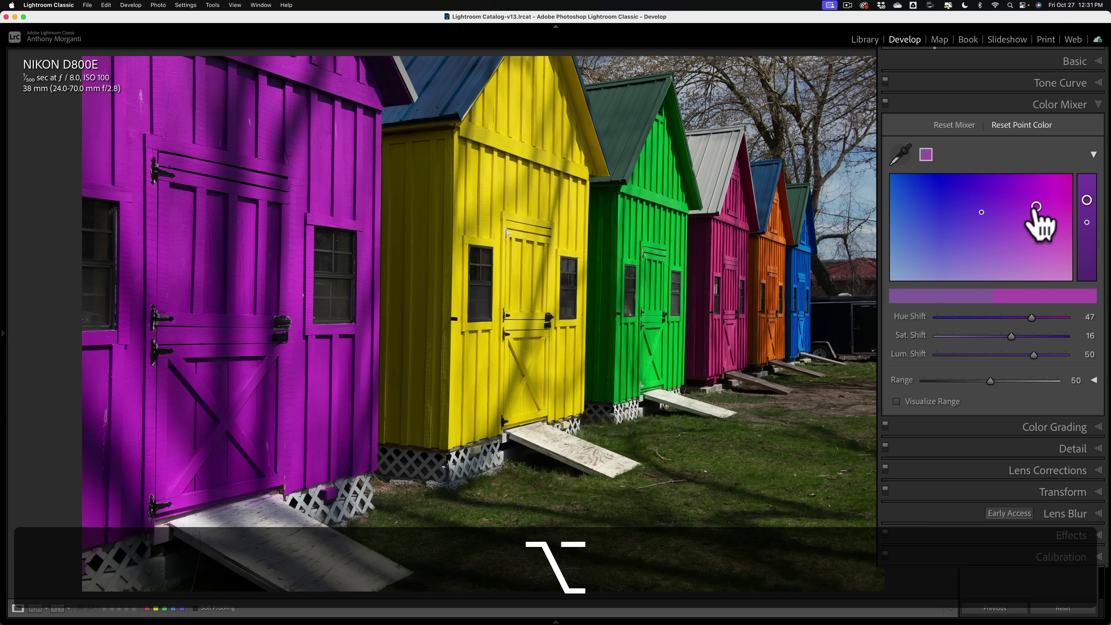
mouse_move(1035, 209)
mouse_down()
mouse_move(880, 206)
mouse_move(923, 251)
mouse_move(969, 228)
mouse_move(1084, 231)
mouse_move(1042, 223)
mouse_up()
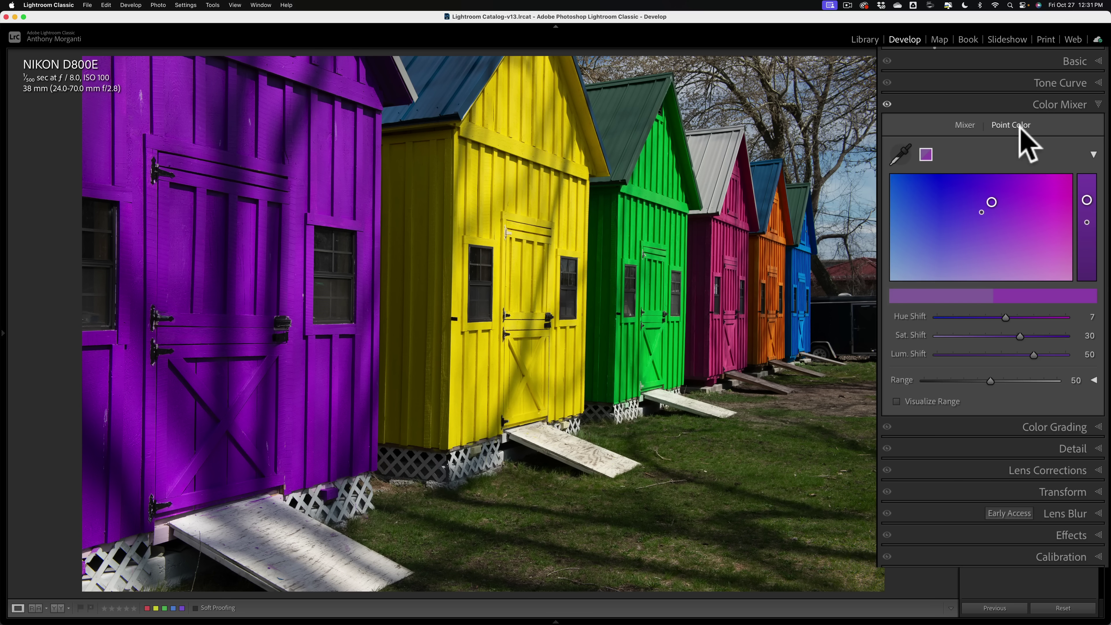
alt+click(998, 126)
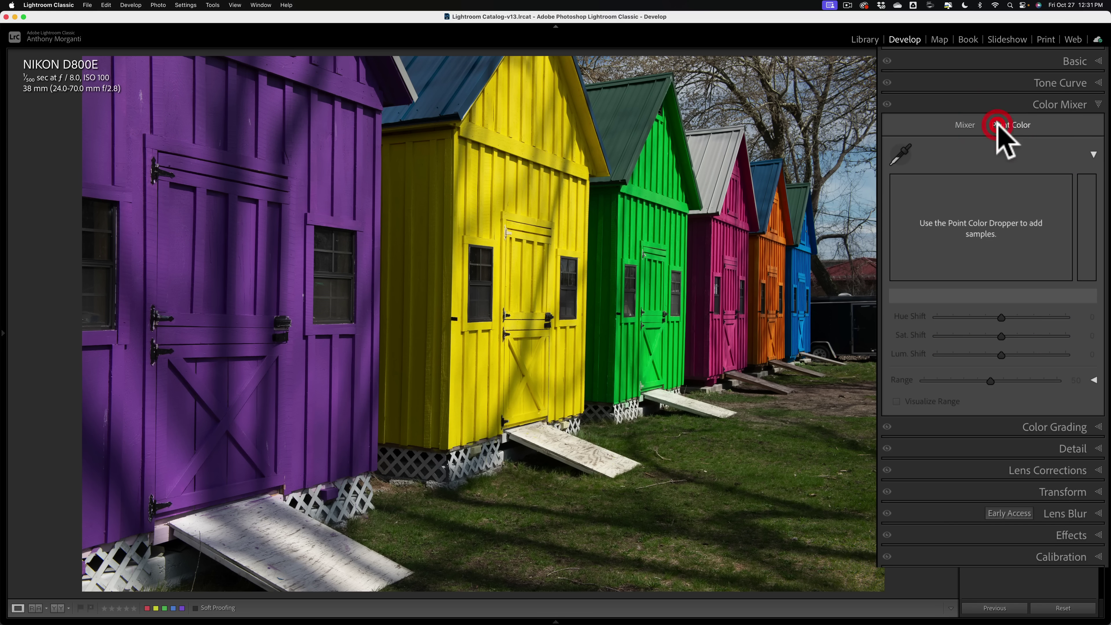
Sample the purple shed with the Point Color dropper and set its Saturation Shift to 19 and Luminance Shift to 31.
click(900, 154)
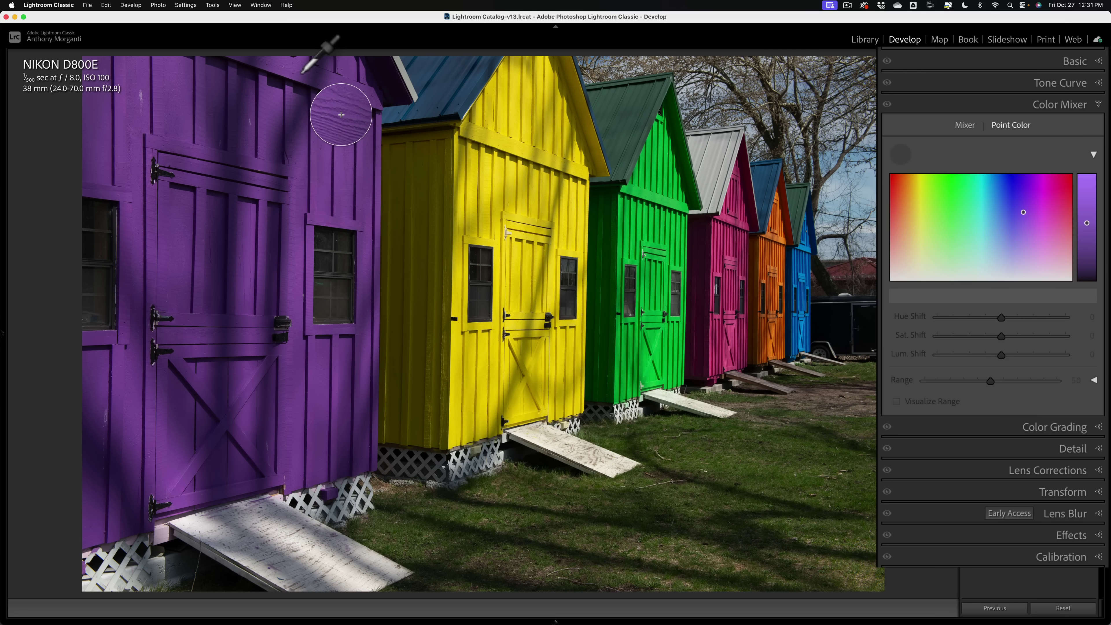
click(341, 113)
drag(1001, 355, 1012, 335)
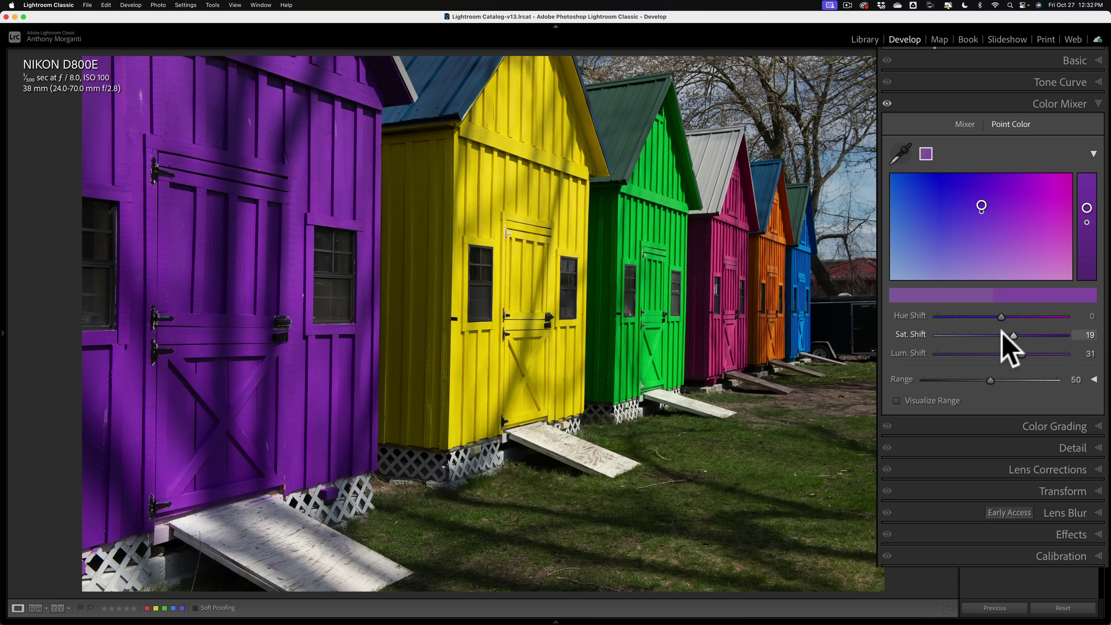
Add a Point Color sample from the yellow shed and set its Saturation Shift to 28 and Luminance Shift to 16.
click(901, 154)
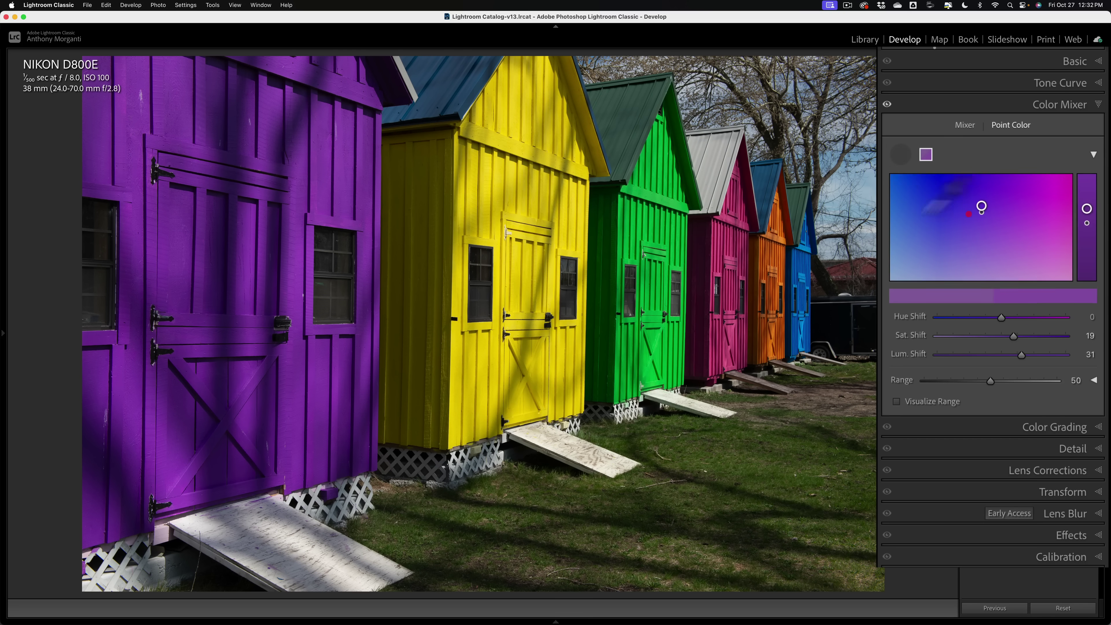
click(542, 158)
drag(1001, 354, 1020, 334)
click(1002, 336)
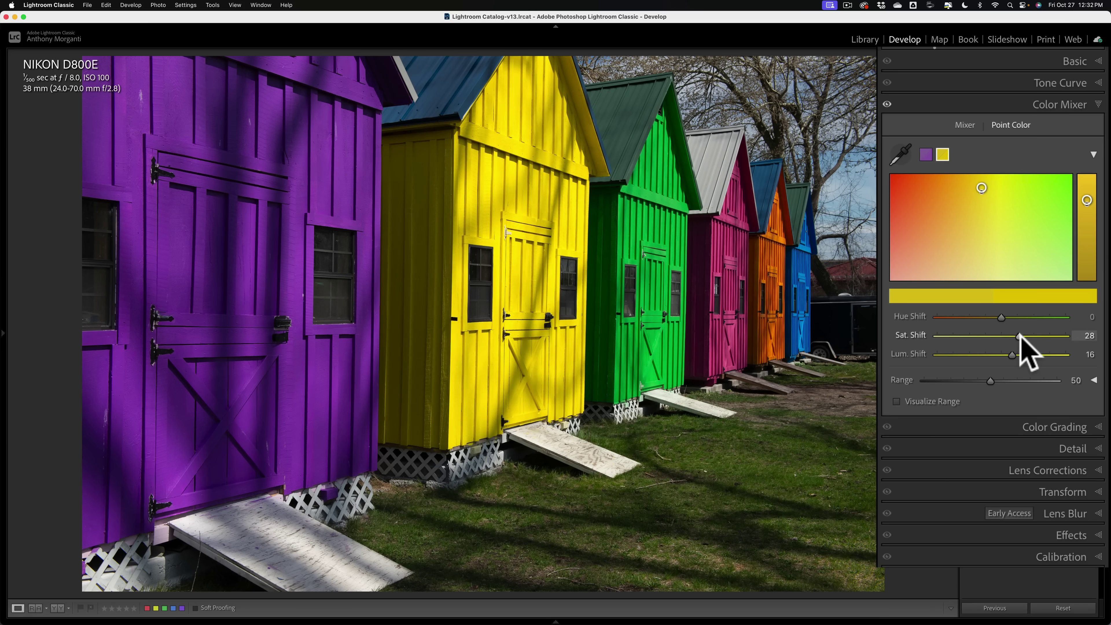
Add a Point Color sample from the green shed and set its Saturation Shift to 14 and Luminance Shift to 25.
click(900, 154)
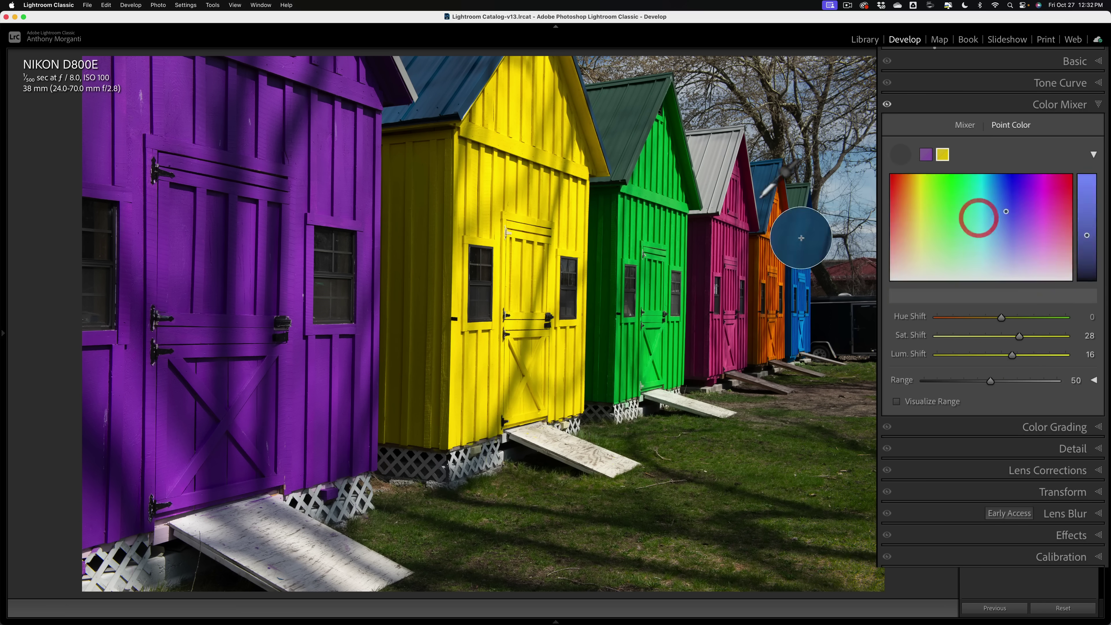
click(652, 212)
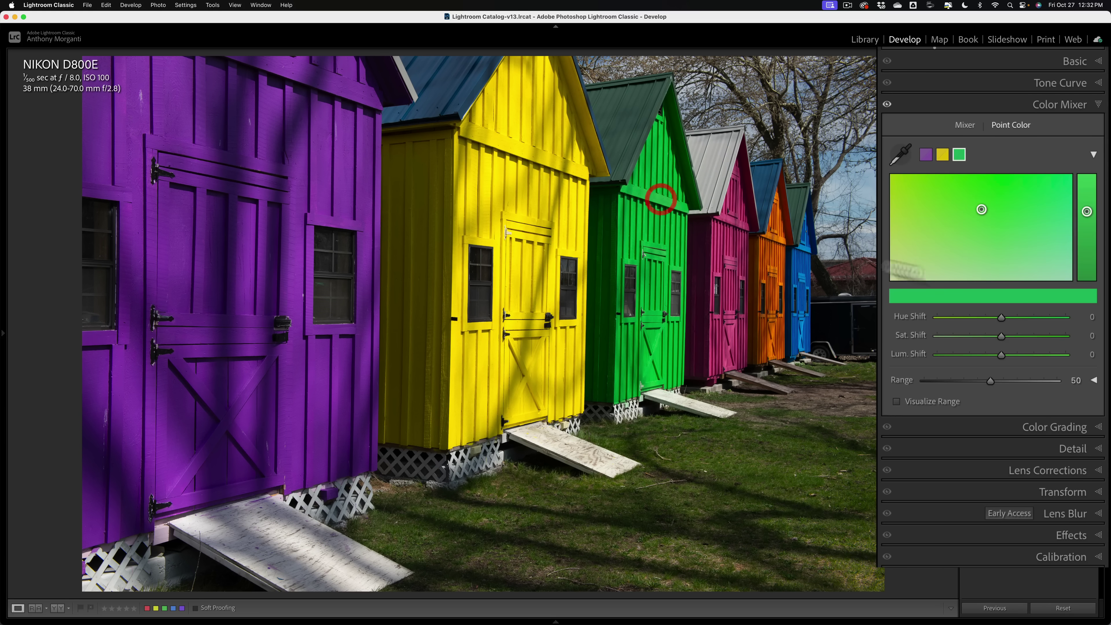
mouse_move(1003, 355)
mouse_down()
mouse_move(1019, 355)
mouse_move(1012, 337)
mouse_up()
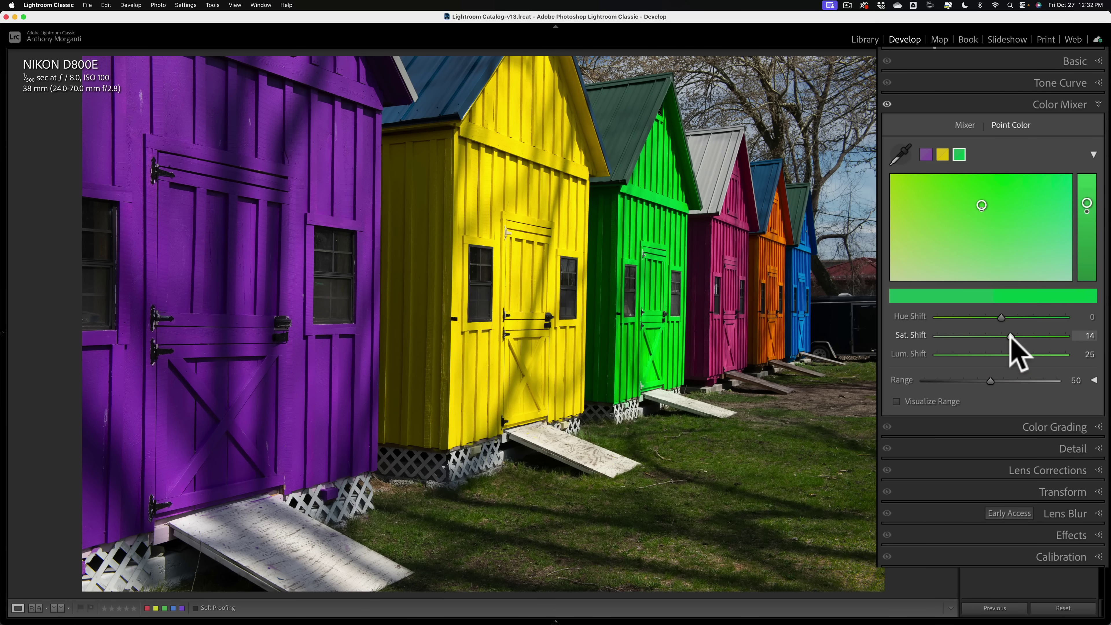
Add a Point Color sample from the pink shed and set both its Saturation Shift and Luminance Shift to 12.
click(900, 154)
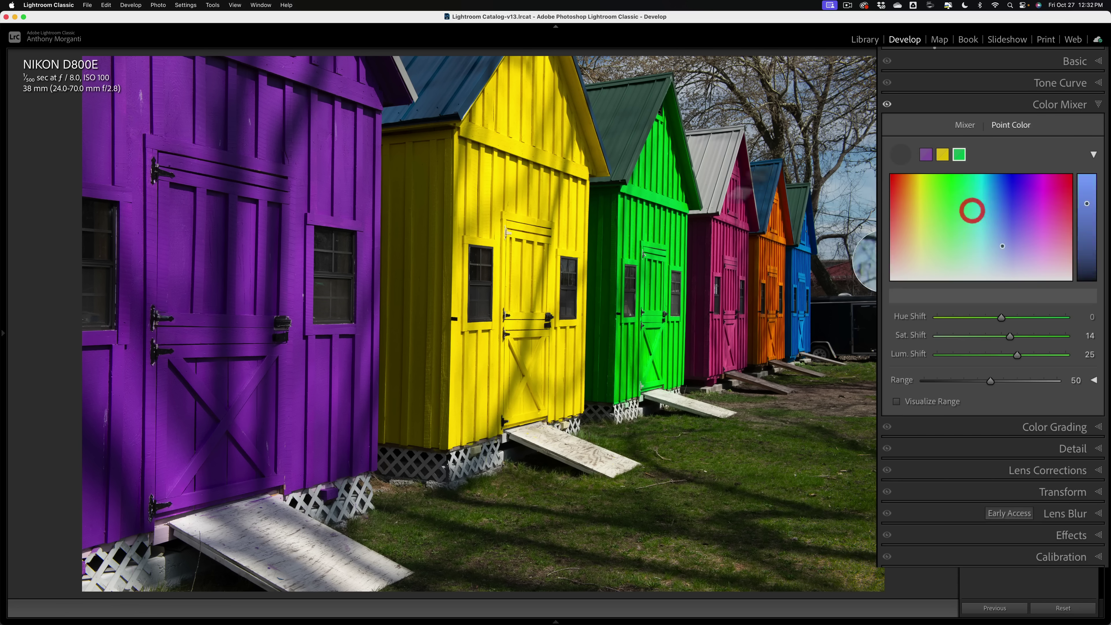
click(772, 261)
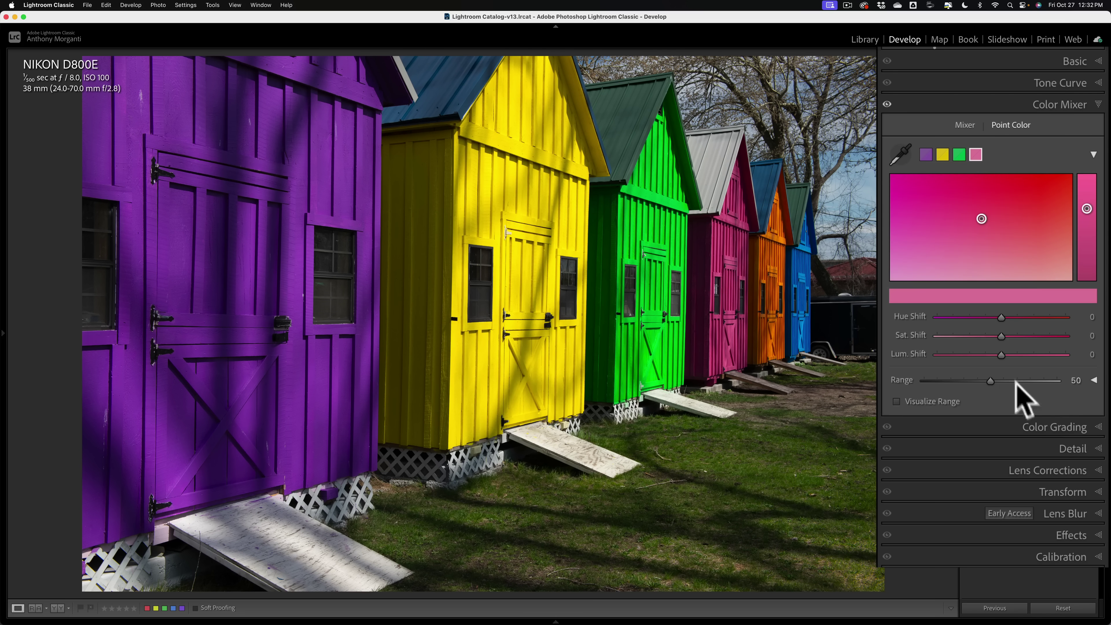
mouse_move(1002, 354)
mouse_down()
mouse_move(1027, 355)
mouse_move(1010, 356)
mouse_move(1010, 336)
mouse_up()
Add a Point Color sample from the orange shed and set its Saturation Shift to 14 and Luminance Shift to 11.
click(901, 153)
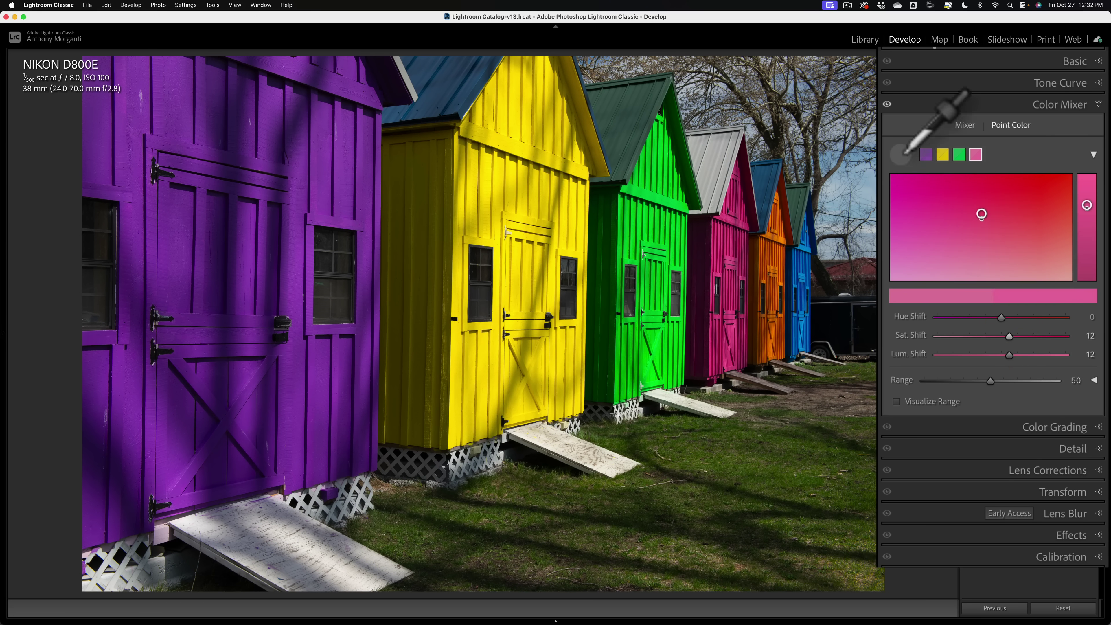
click(821, 280)
drag(1002, 355, 1011, 336)
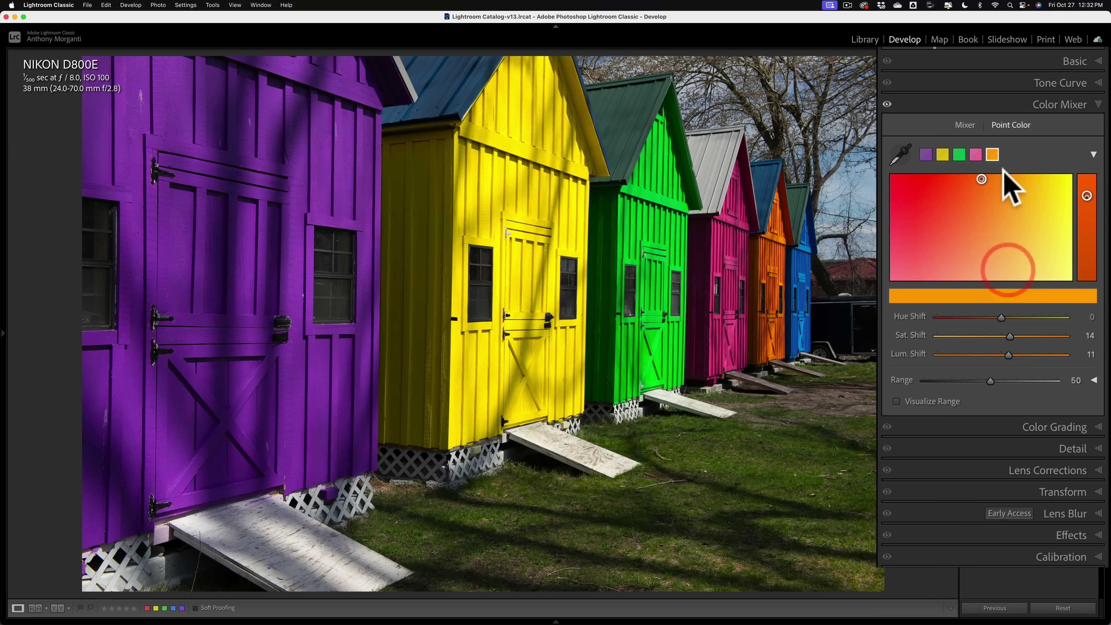
Add a Point Color sample from the blue shed and set its Saturation Shift to 13 and Luminance Shift to 29.
click(901, 155)
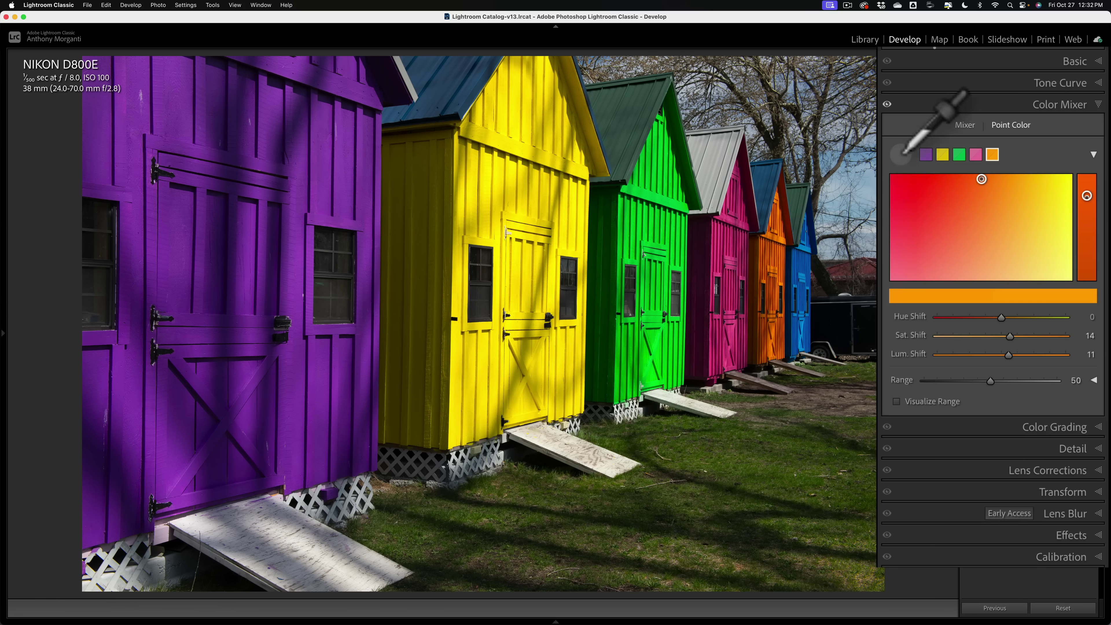
click(846, 290)
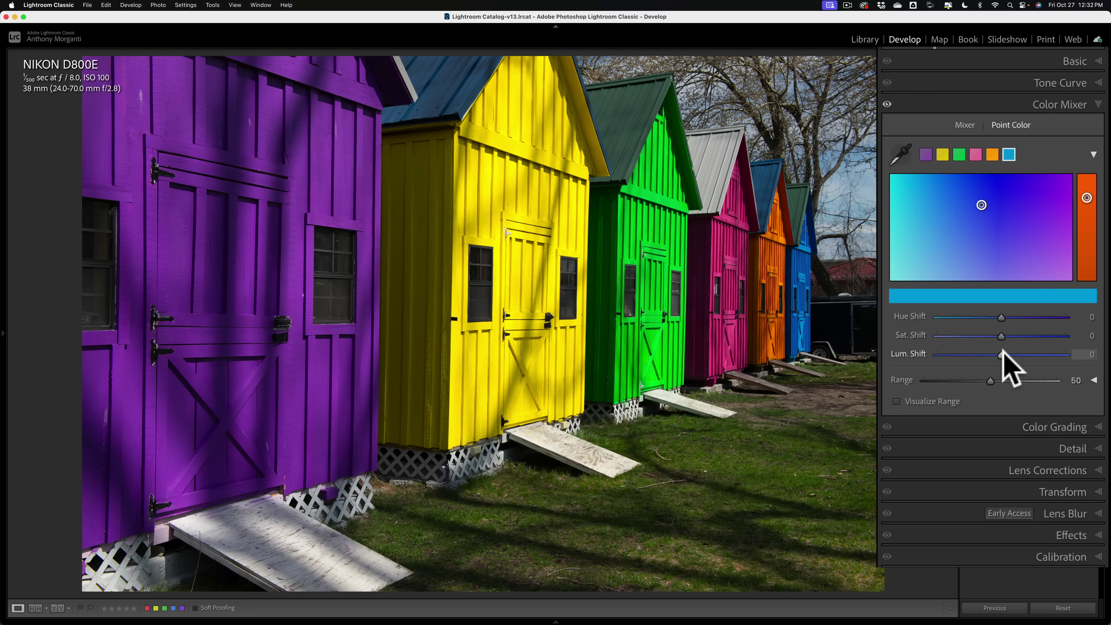
mouse_move(1001, 353)
mouse_down()
mouse_move(1020, 353)
mouse_move(1010, 337)
mouse_up()
click(1001, 335)
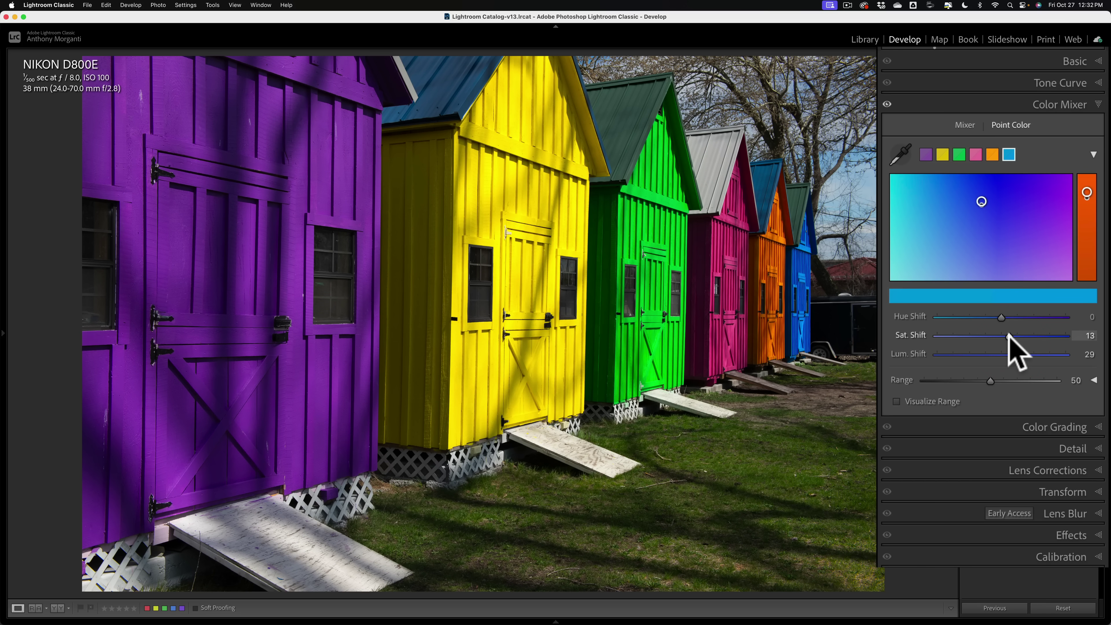
Reselect the purple sample and set its Luminance Shift to 57 and its Range to 0.
click(926, 155)
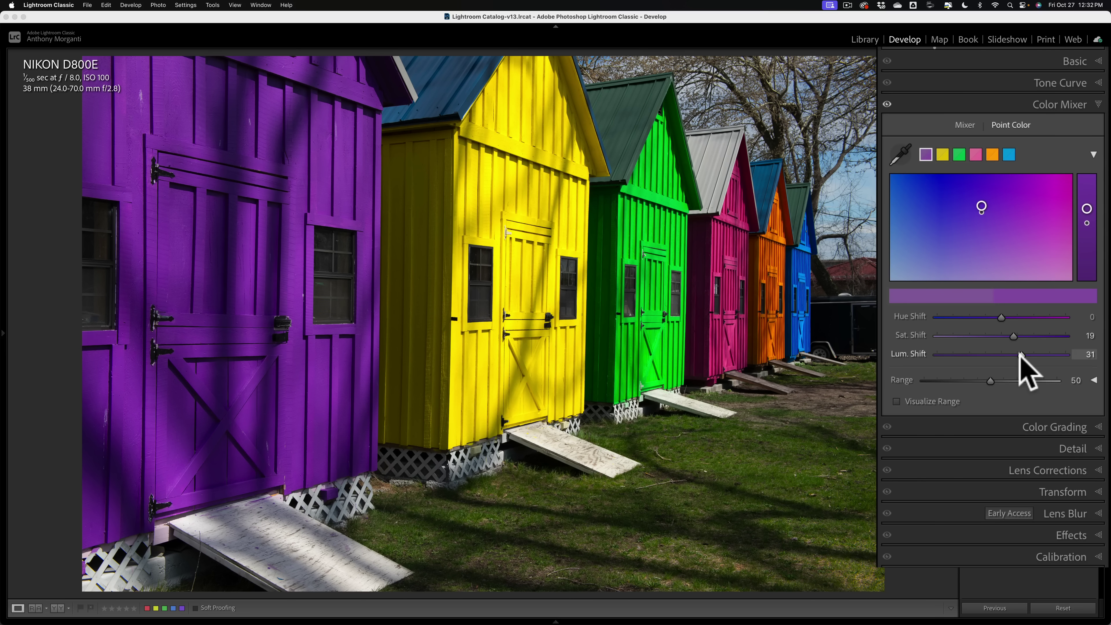
mouse_move(1022, 356)
mouse_down()
mouse_move(937, 354)
mouse_move(1026, 373)
mouse_move(1007, 363)
mouse_move(1059, 359)
mouse_move(918, 372)
mouse_move(1071, 373)
mouse_move(1008, 354)
mouse_up()
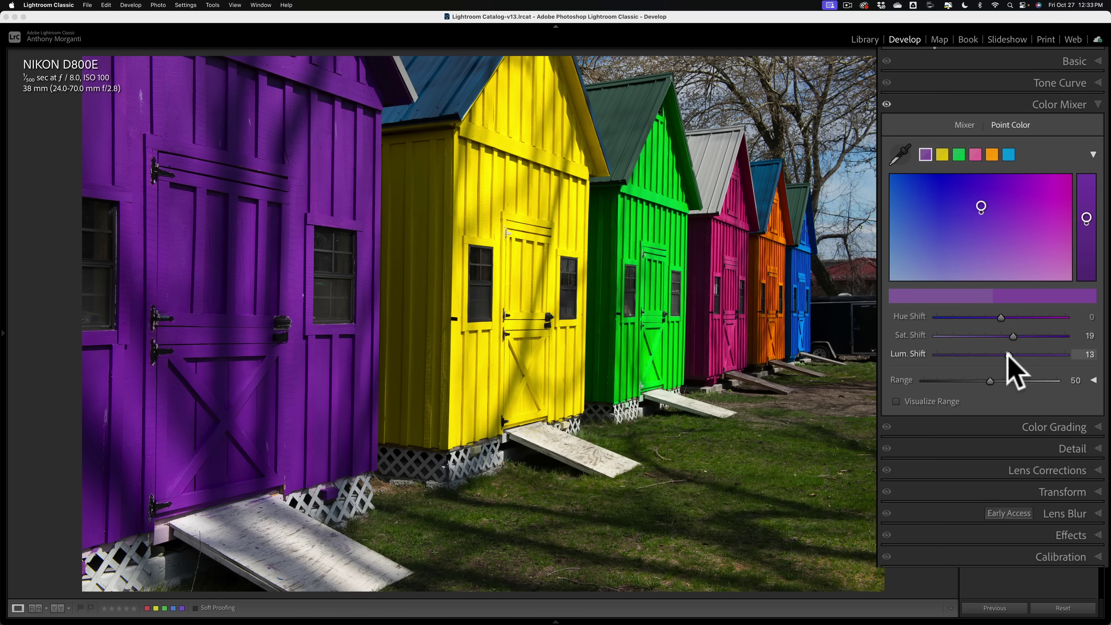
click(1007, 356)
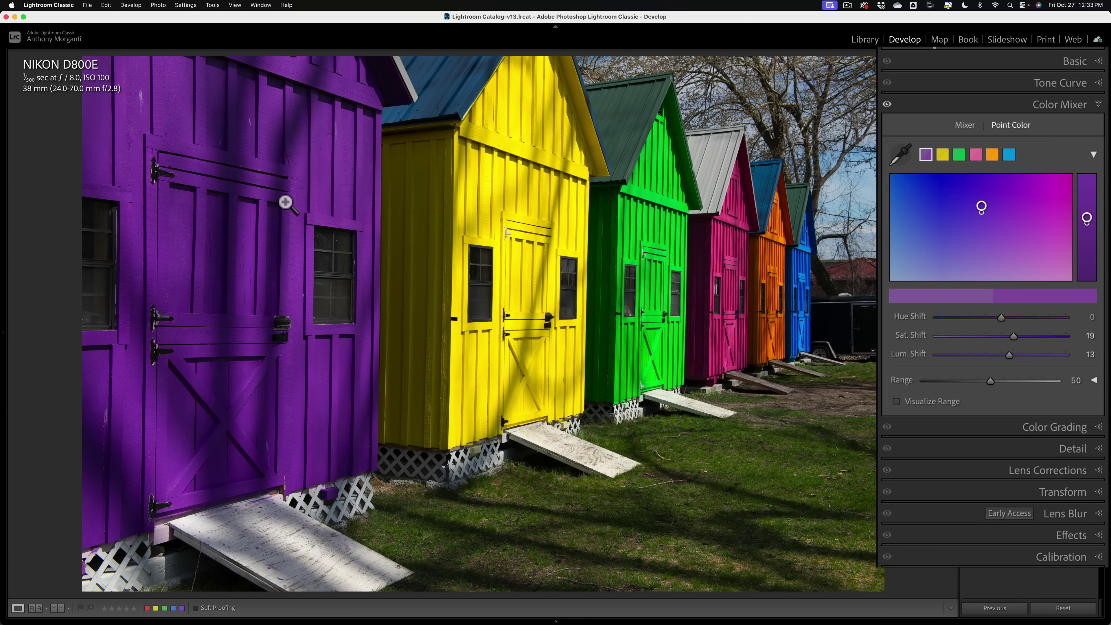
drag(1010, 355, 1033, 355)
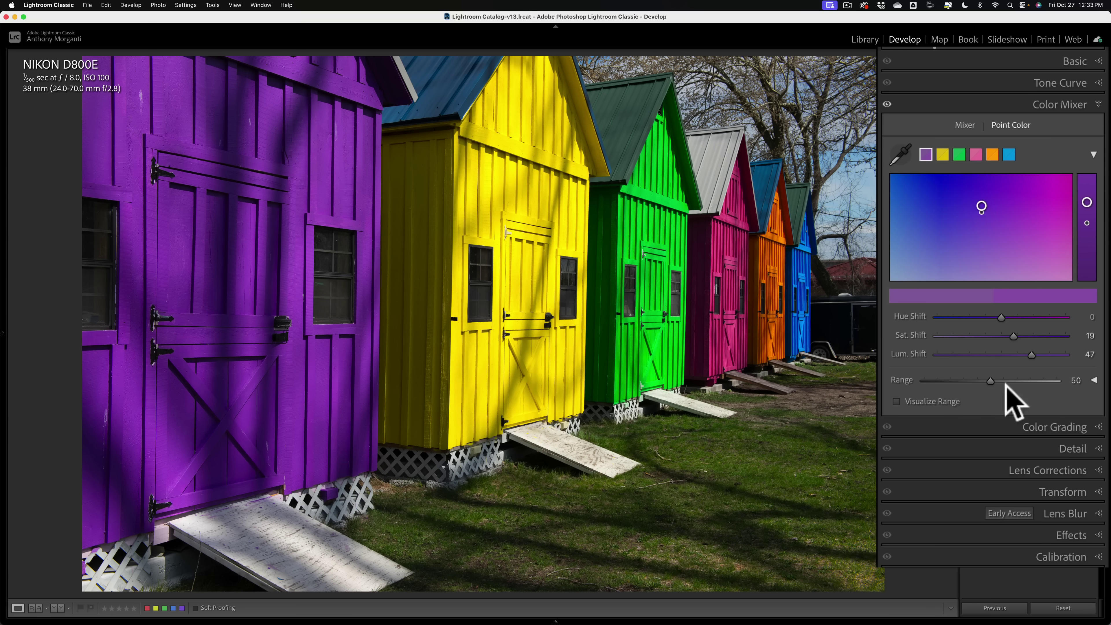
mouse_move(1028, 353)
mouse_down()
mouse_move(1011, 353)
mouse_move(1036, 354)
mouse_up()
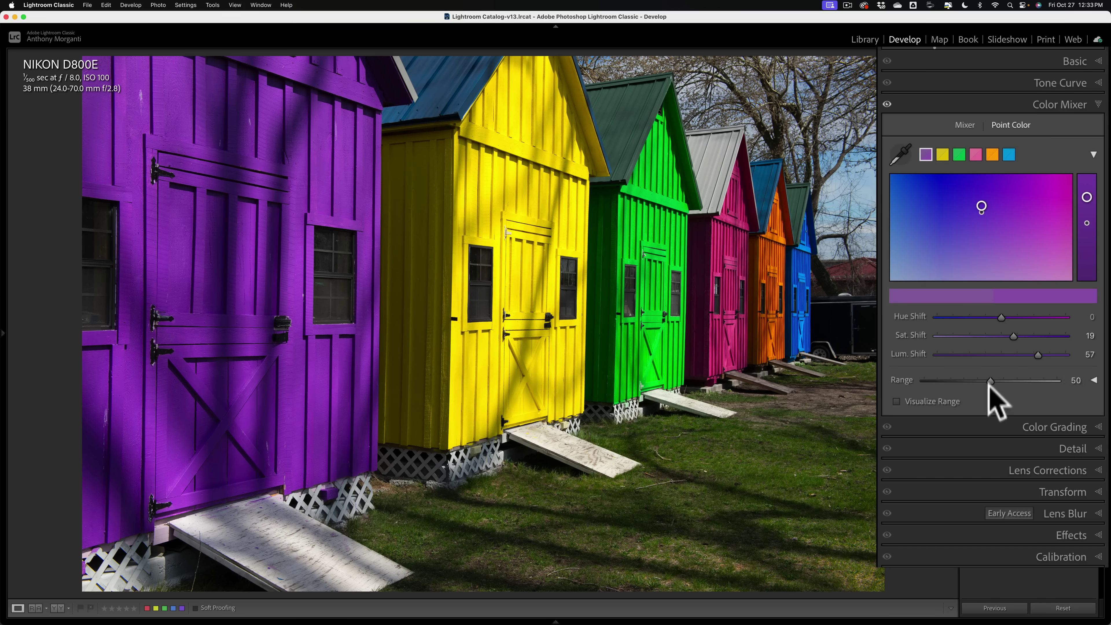
drag(989, 380, 845, 307)
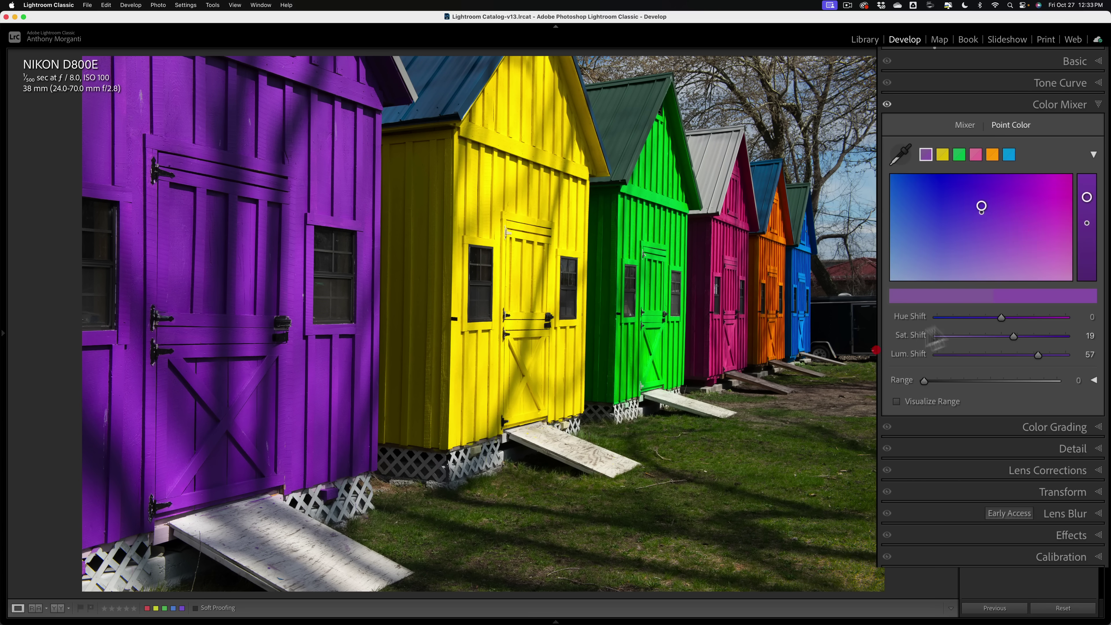
drag(925, 377, 889, 378)
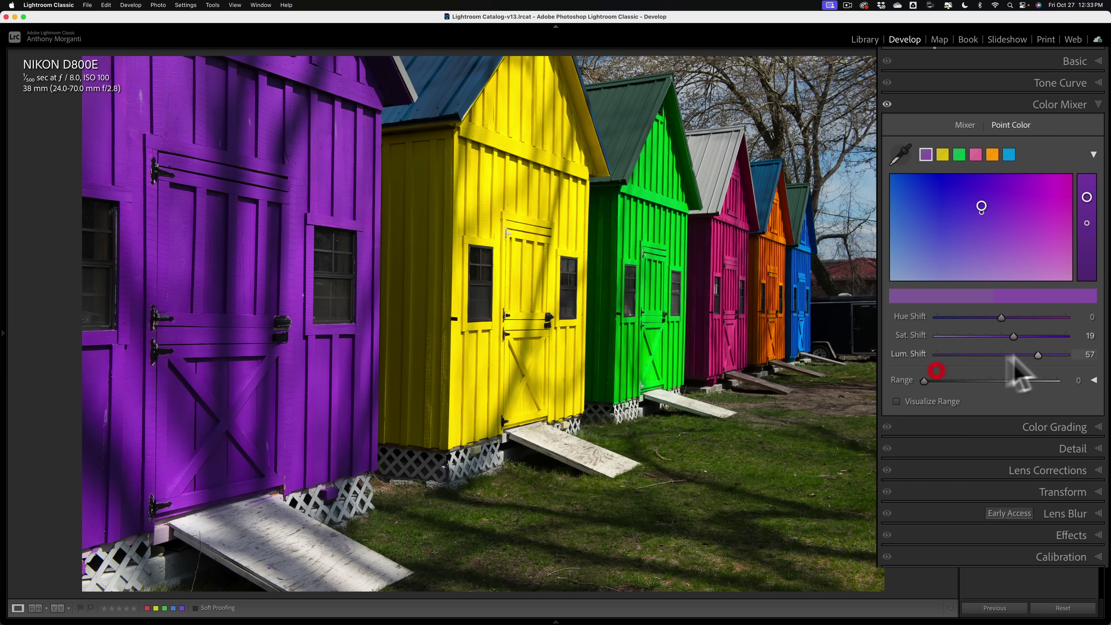
Test the purple sample's Luminance Shift at 36, try it at 100 with Range at 50, and reset it to 0.
mouse_move(1038, 355)
mouse_down()
mouse_move(950, 355)
mouse_move(1087, 355)
mouse_move(924, 353)
mouse_move(1096, 354)
mouse_move(916, 354)
mouse_move(1085, 356)
mouse_move(935, 354)
mouse_move(1025, 355)
mouse_up()
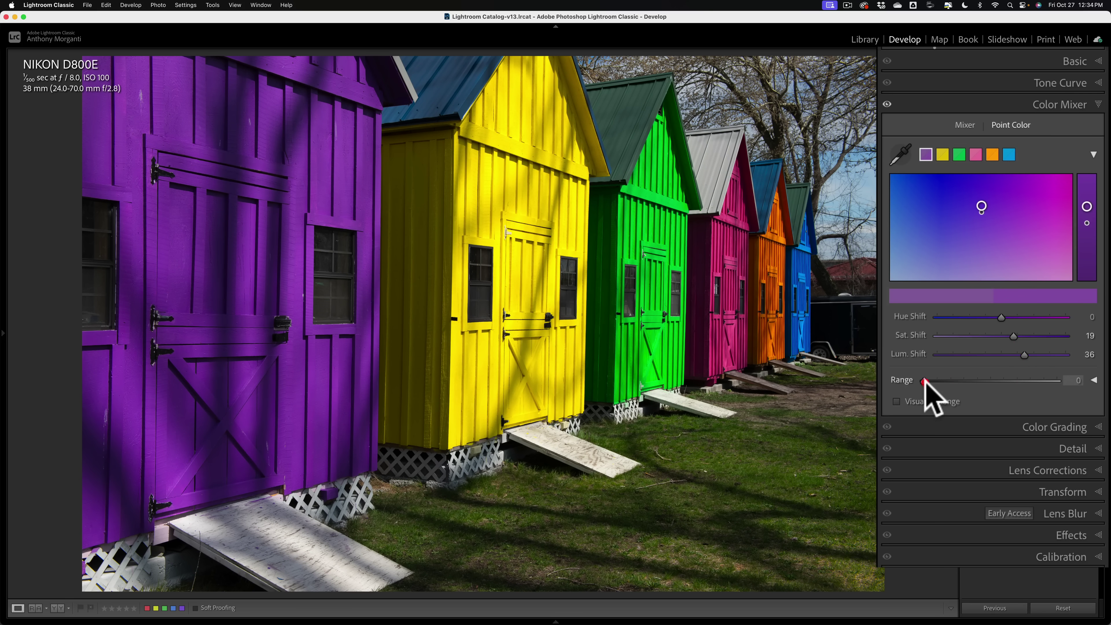
drag(925, 381, 1066, 356)
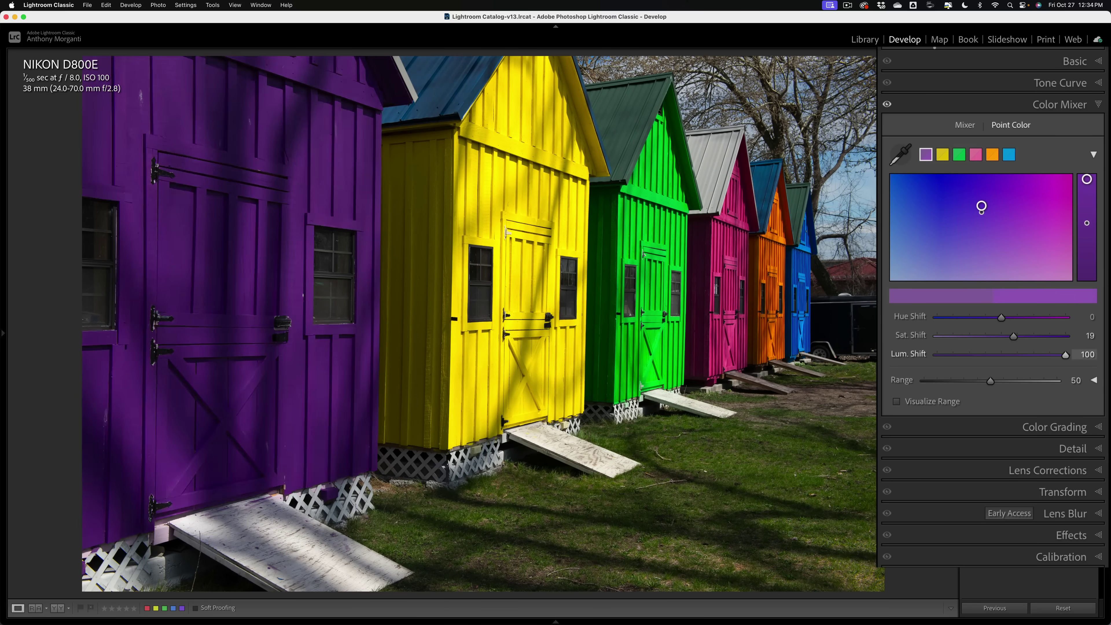
double_click(1015, 353)
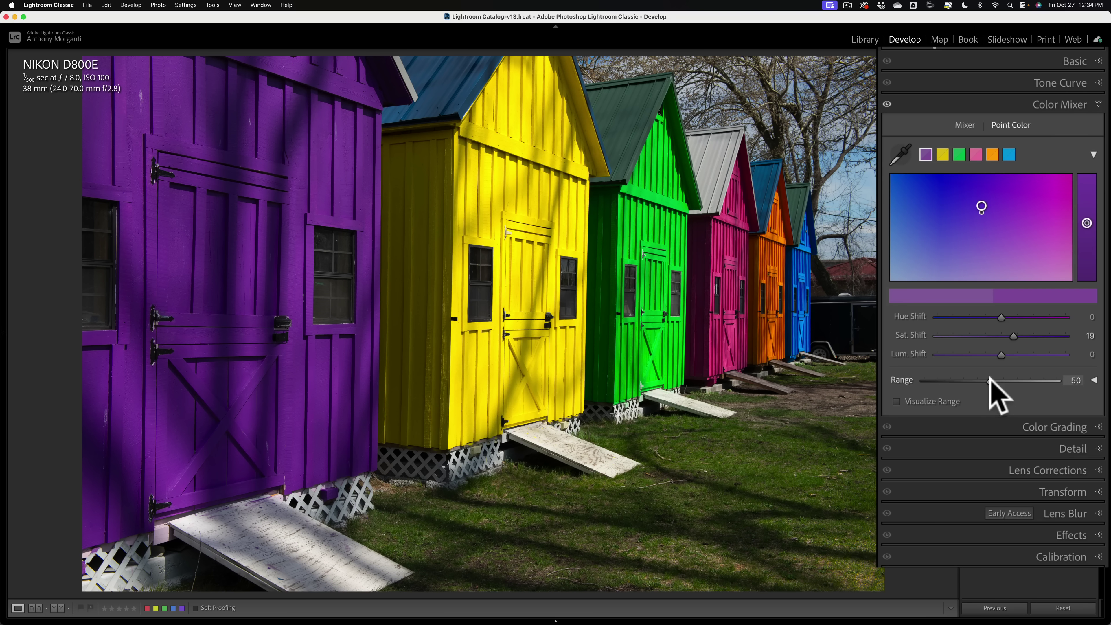
Try the purple sample's Range at 100, then set Range to 0 and Luminance Shift to 51.
drag(991, 380, 1058, 380)
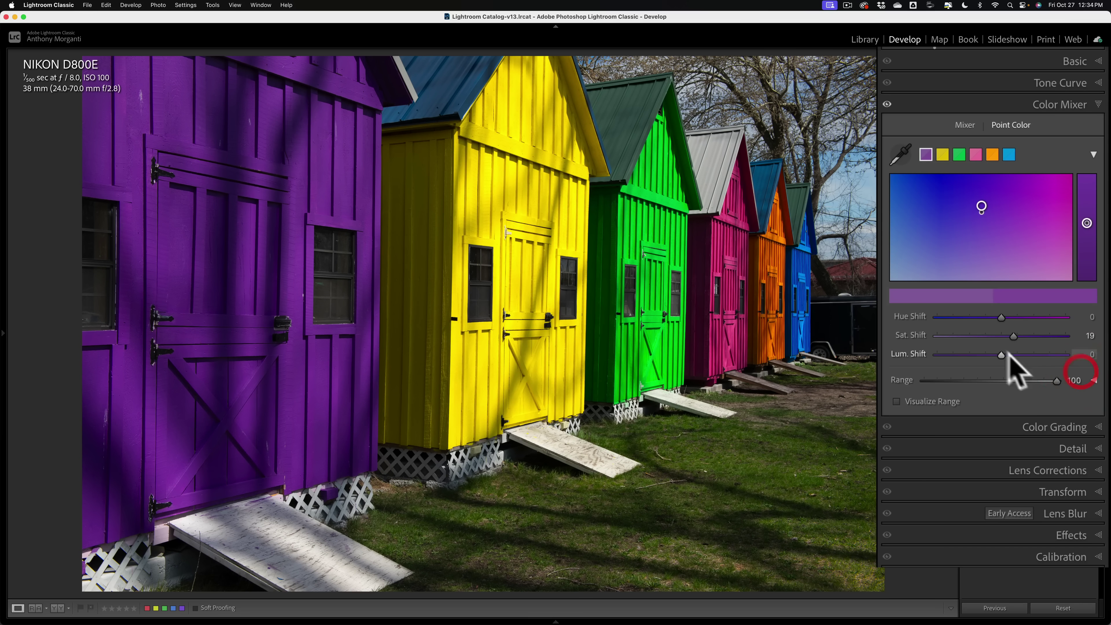
drag(1002, 354, 891, 374)
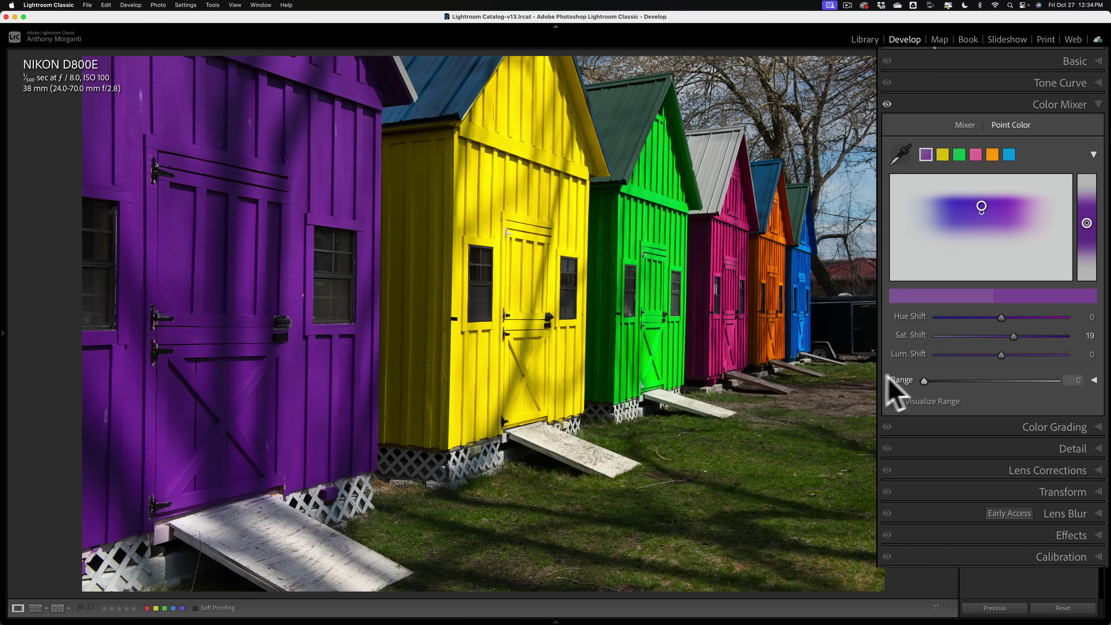
drag(1001, 355, 1033, 372)
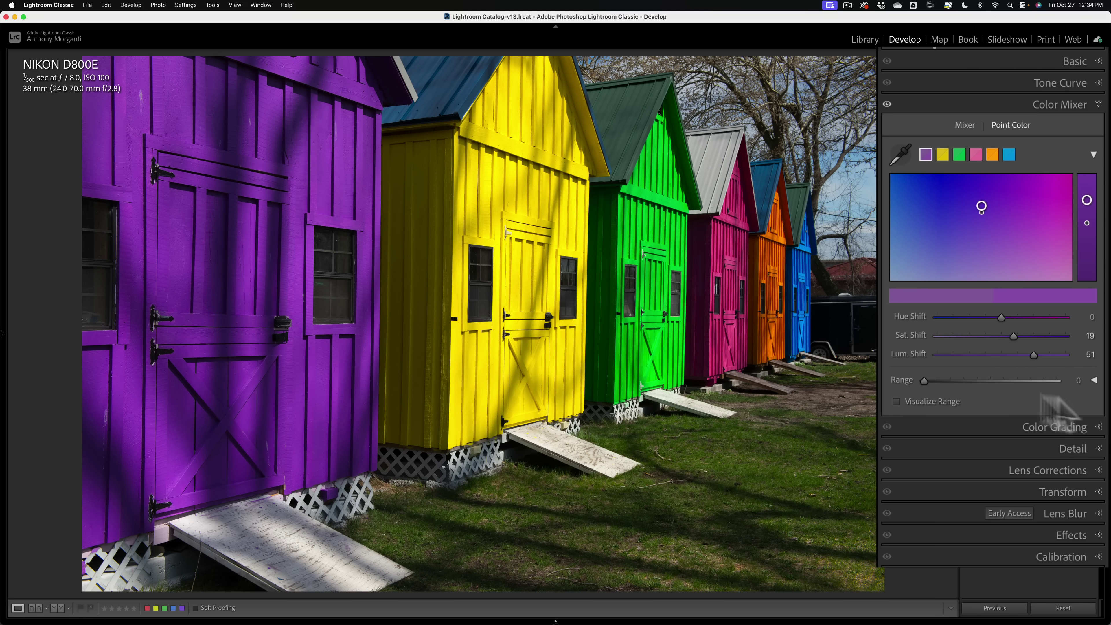
Expand the purple sample's detailed ranges, set Luminance Shift to 92 and Range to 1, and raise the Luminance Range's lower limits to 54/54.
click(1095, 379)
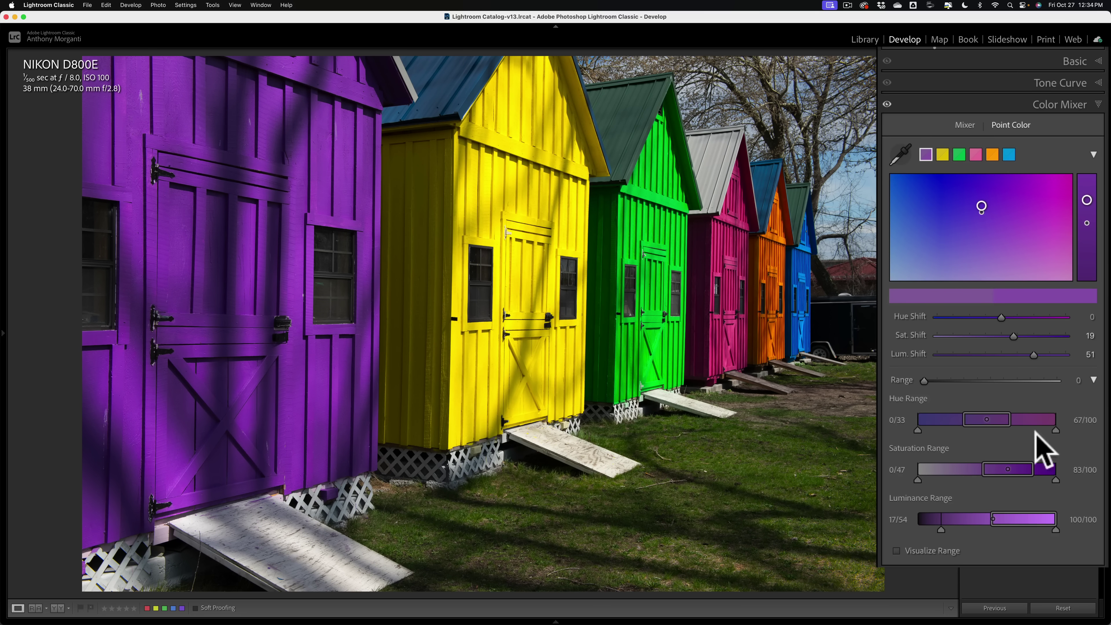
drag(1029, 354, 1061, 356)
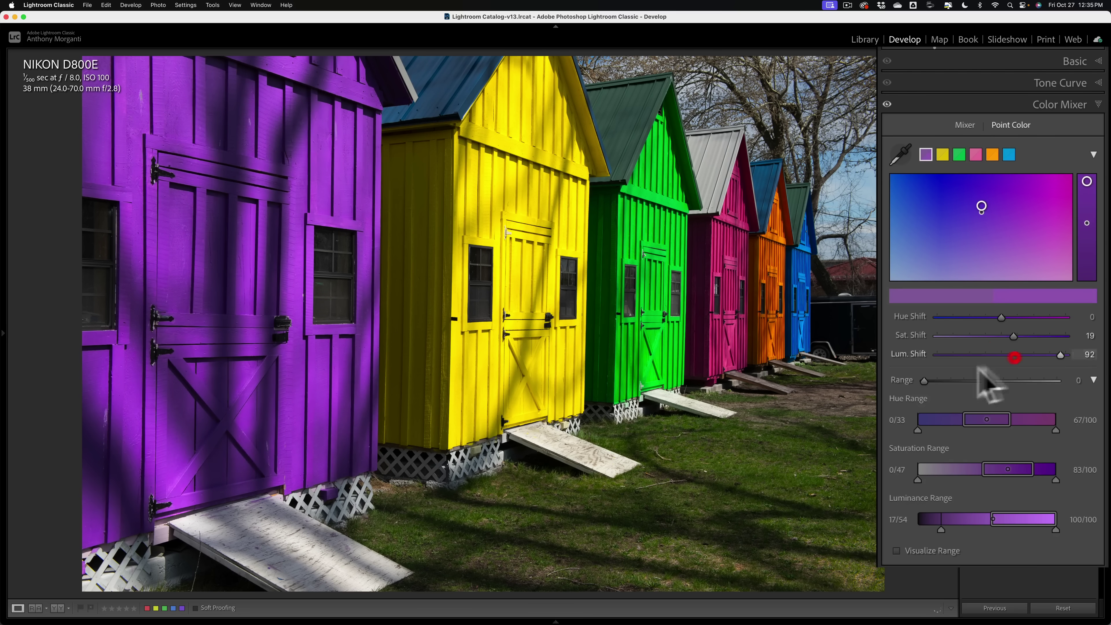
mouse_move(928, 379)
mouse_down()
mouse_move(993, 379)
mouse_move(925, 380)
mouse_up()
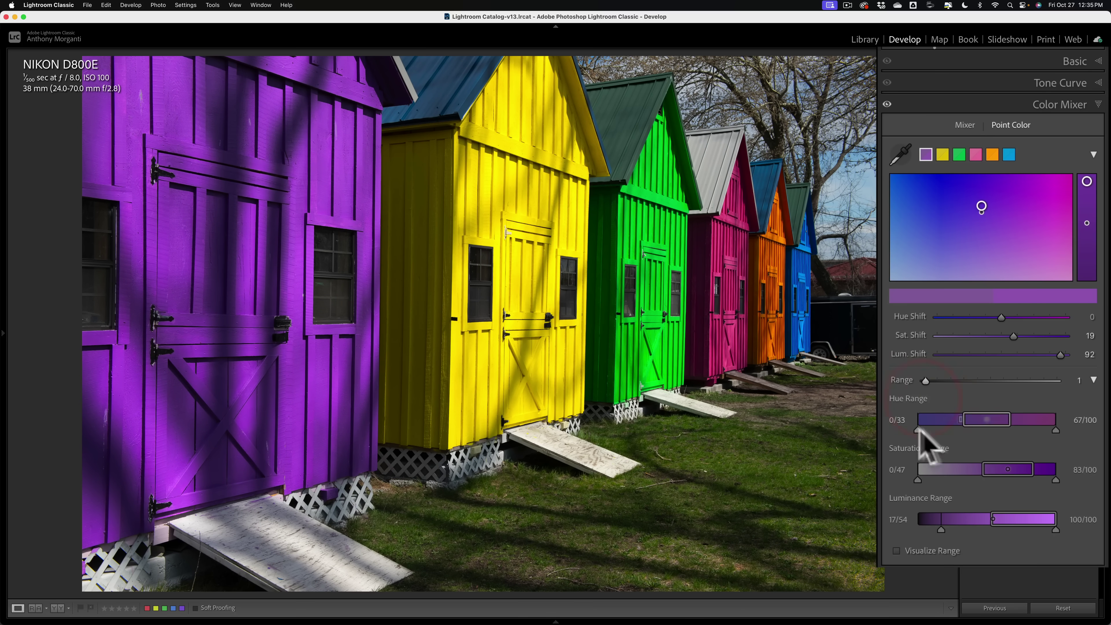
drag(942, 531, 1050, 528)
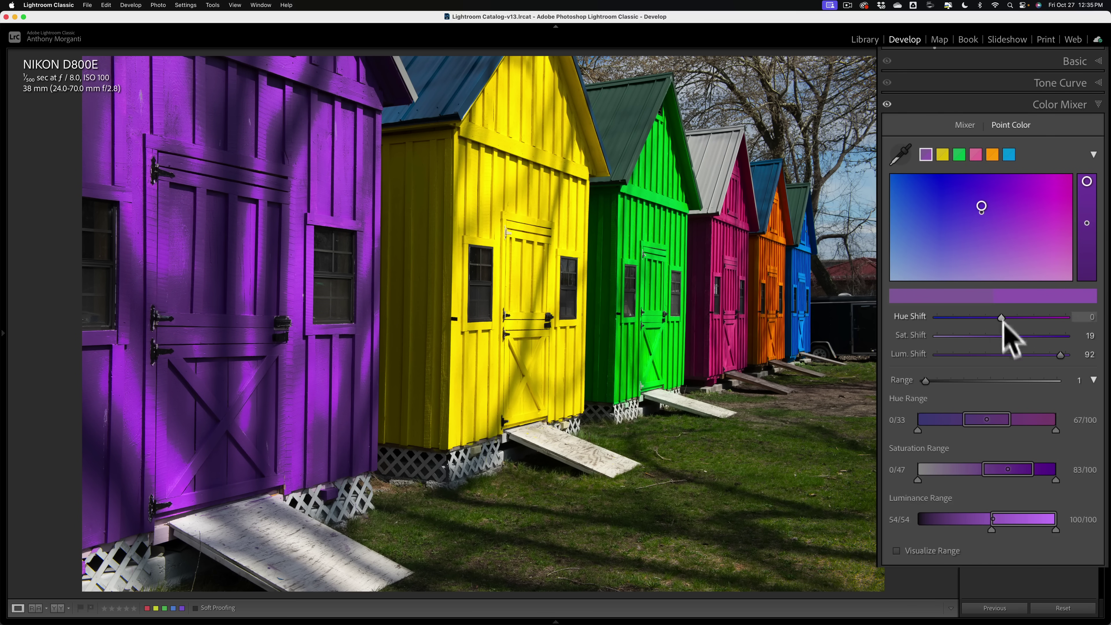
Set the purple sample's Luminance Shift to 61 and Range to 50, and adjust its Luminance Range to 0/37 and 73/100.
mouse_move(1061, 355)
mouse_down()
mouse_move(949, 348)
mouse_move(1041, 356)
mouse_up()
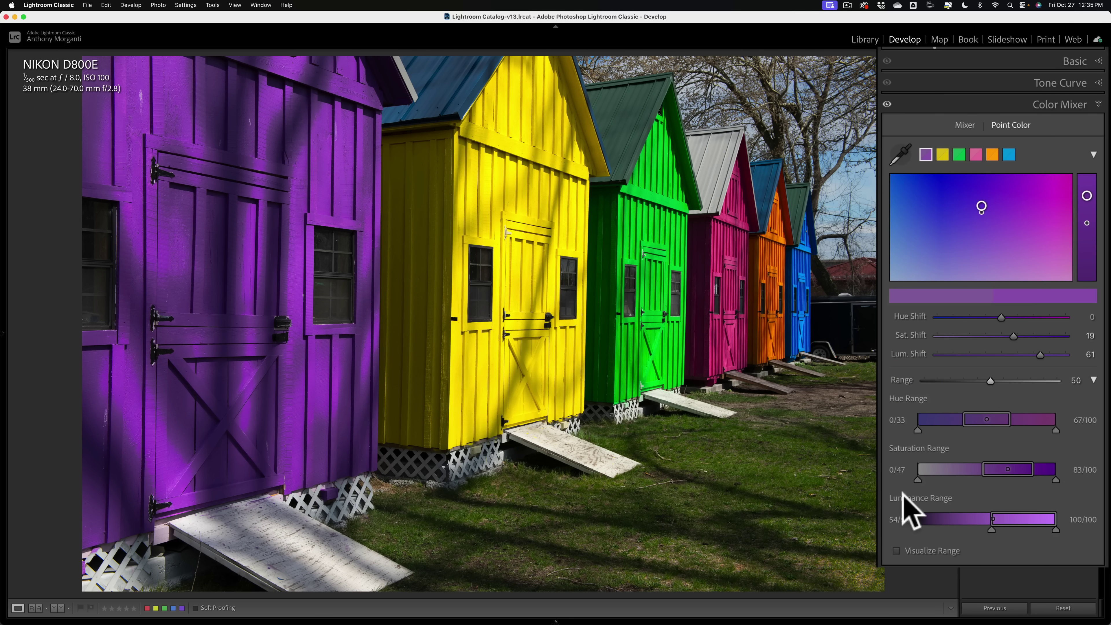
click(904, 508)
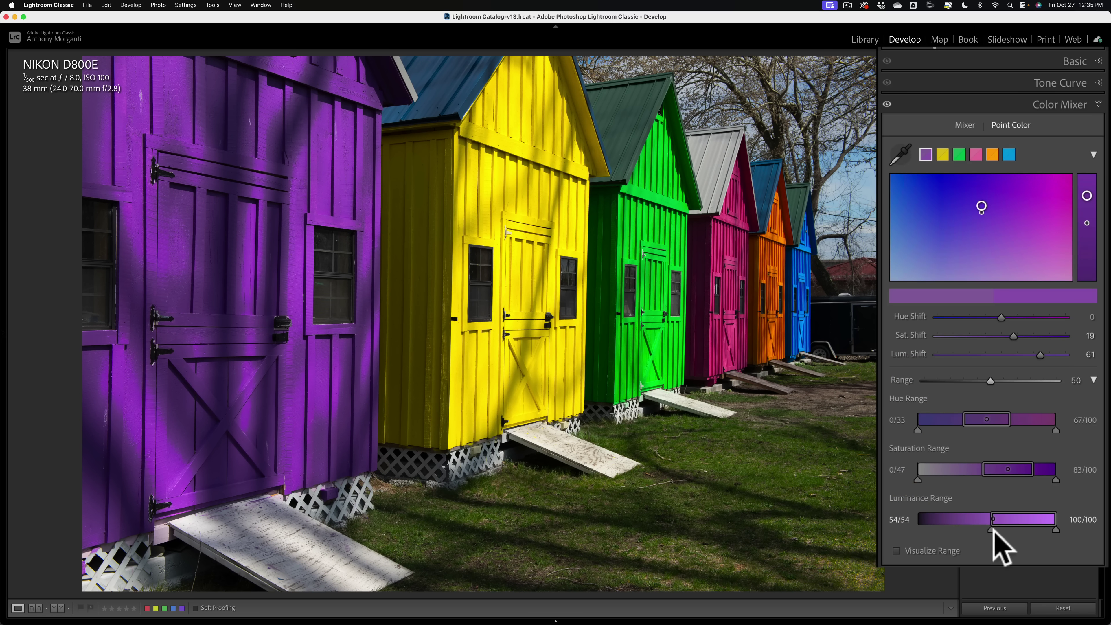
drag(993, 531, 919, 533)
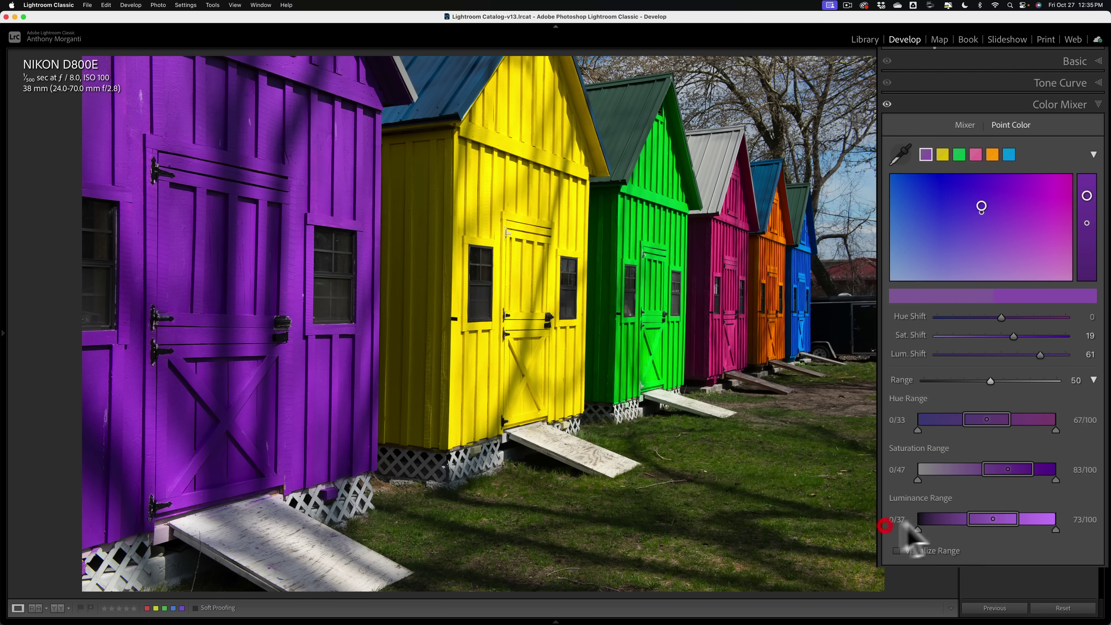
Reset the purple sample's shifts, collapse the detailed ranges, and set Saturation Shift to 26 and Luminance Shift to 41.
double_click(910, 336)
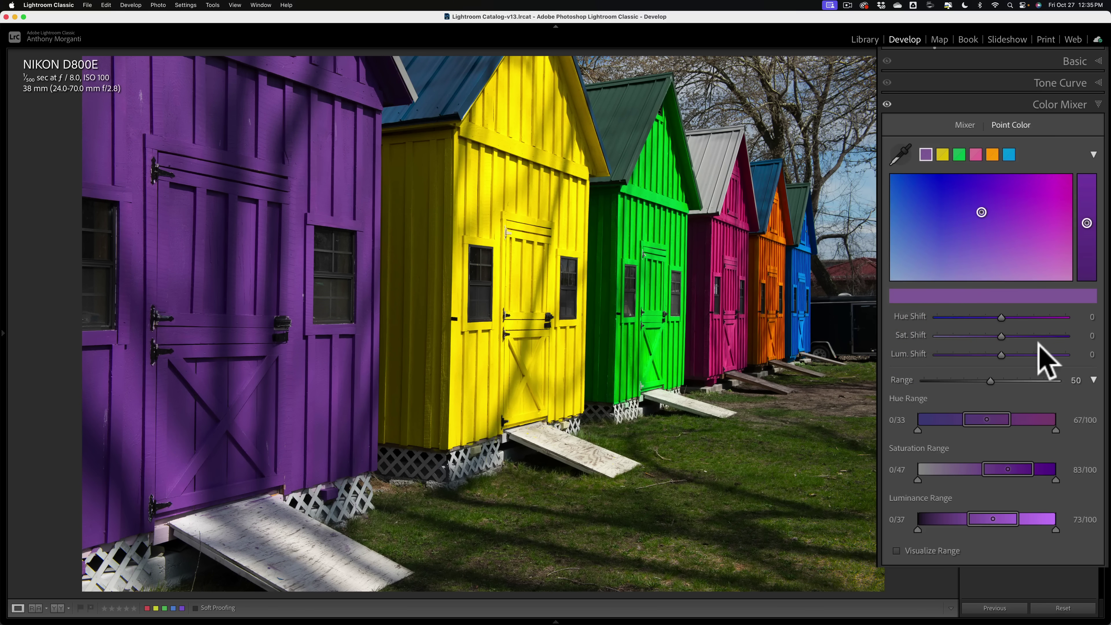
click(1093, 379)
click(1092, 379)
mouse_move(1002, 355)
mouse_down()
mouse_move(1028, 355)
mouse_move(1018, 346)
mouse_up()
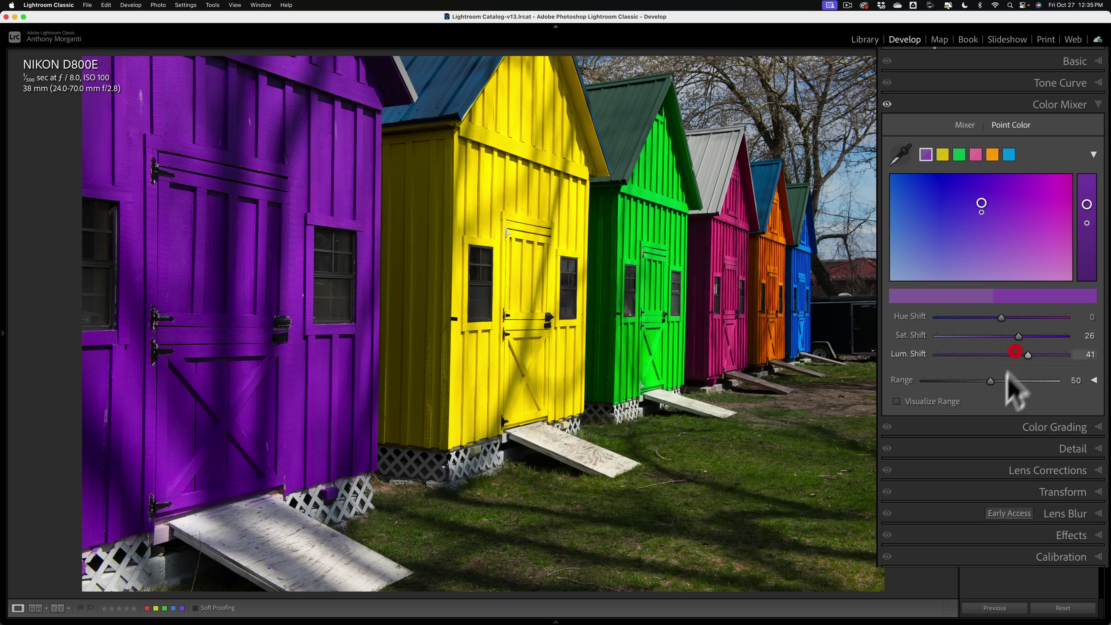
Turn on Visualize Range for the purple sample and compare its coverage with Range at 0 and at 100.
drag(990, 380, 932, 348)
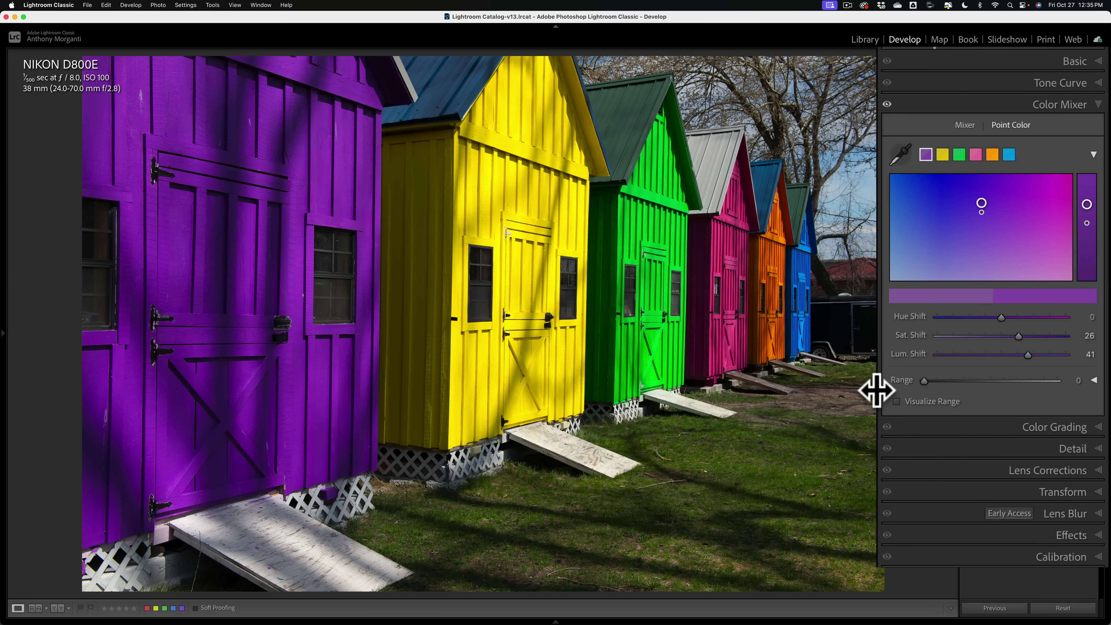
click(898, 402)
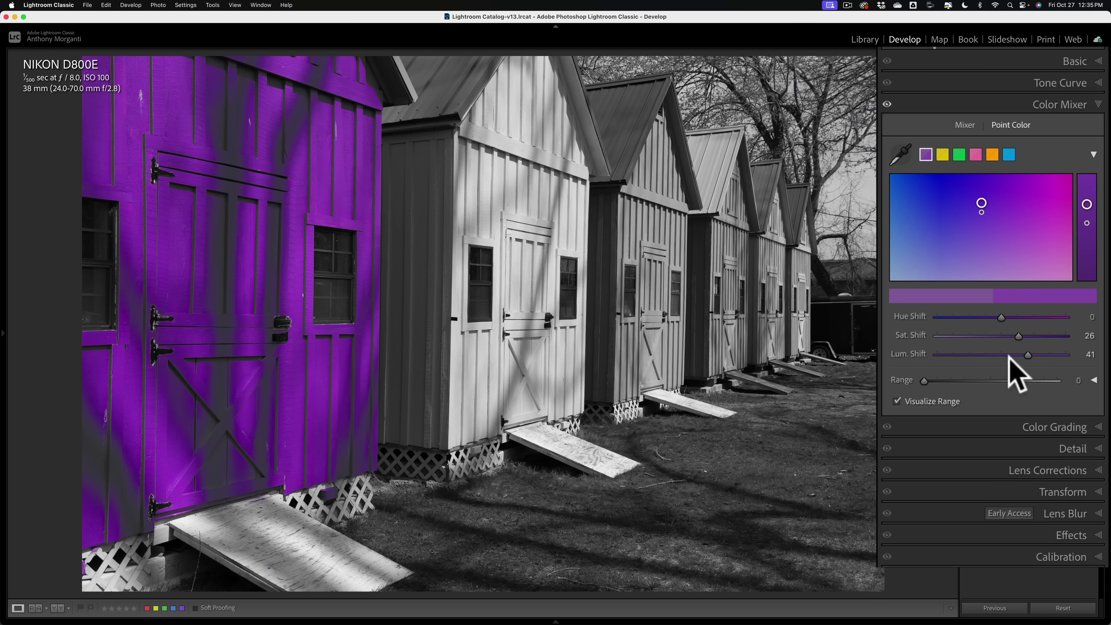
drag(915, 378, 1107, 381)
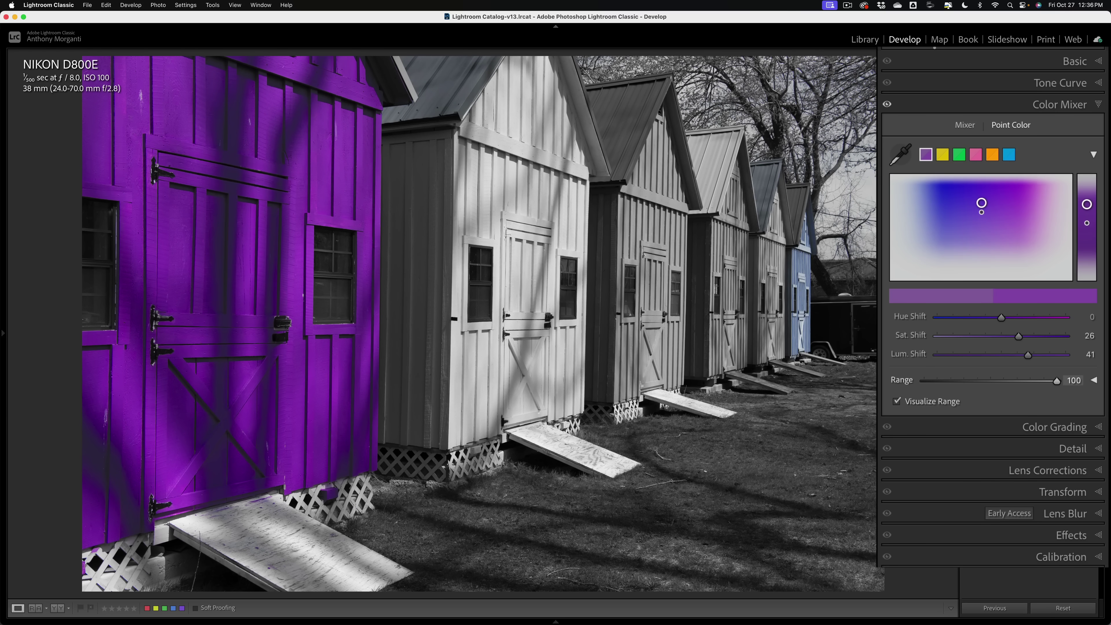
click(1046, 354)
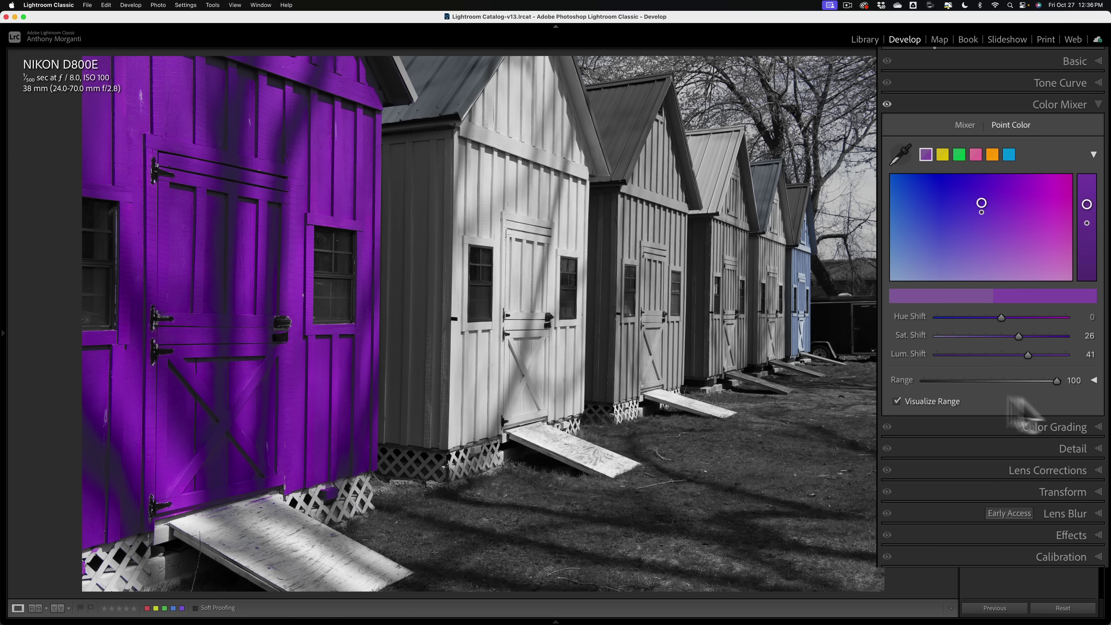
drag(1056, 380, 895, 343)
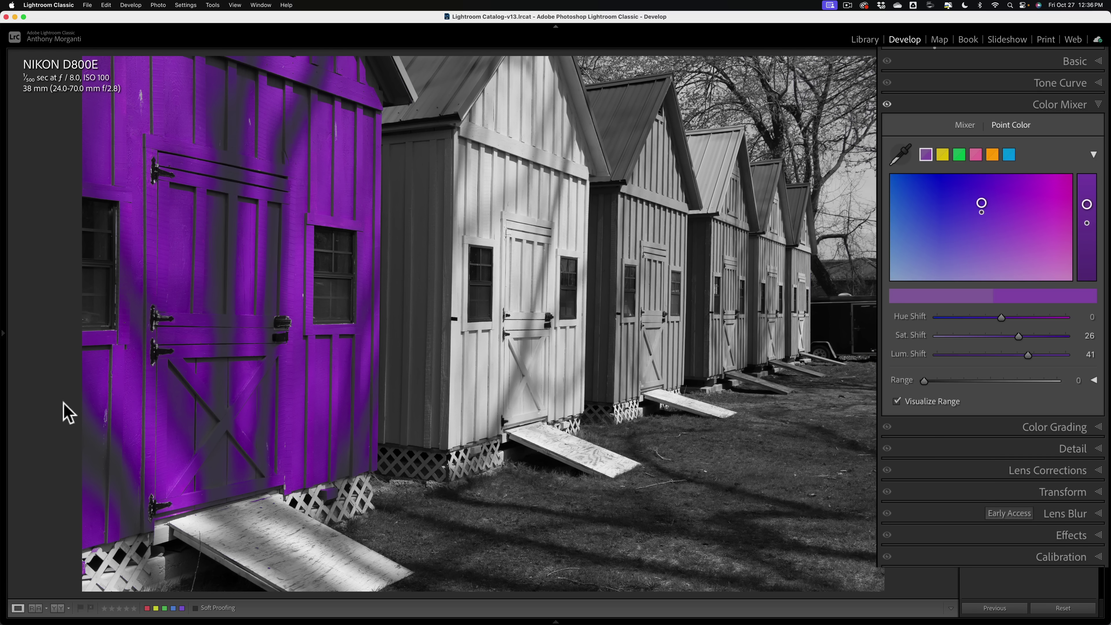
Set the purple sample's Range to 19, turn off Visualize Range, and set Luminance Shift to 50.
mouse_move(924, 380)
mouse_down()
mouse_move(1056, 387)
mouse_move(900, 376)
mouse_move(1030, 379)
mouse_move(942, 377)
mouse_up()
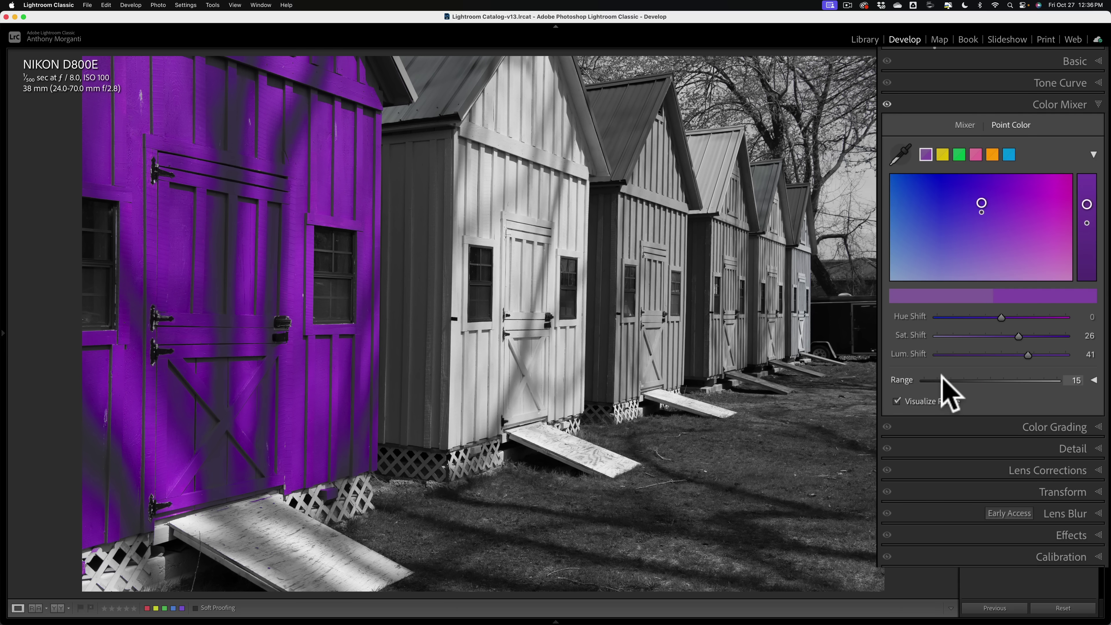
mouse_move(942, 384)
mouse_down()
mouse_move(955, 397)
mouse_move(946, 397)
mouse_up()
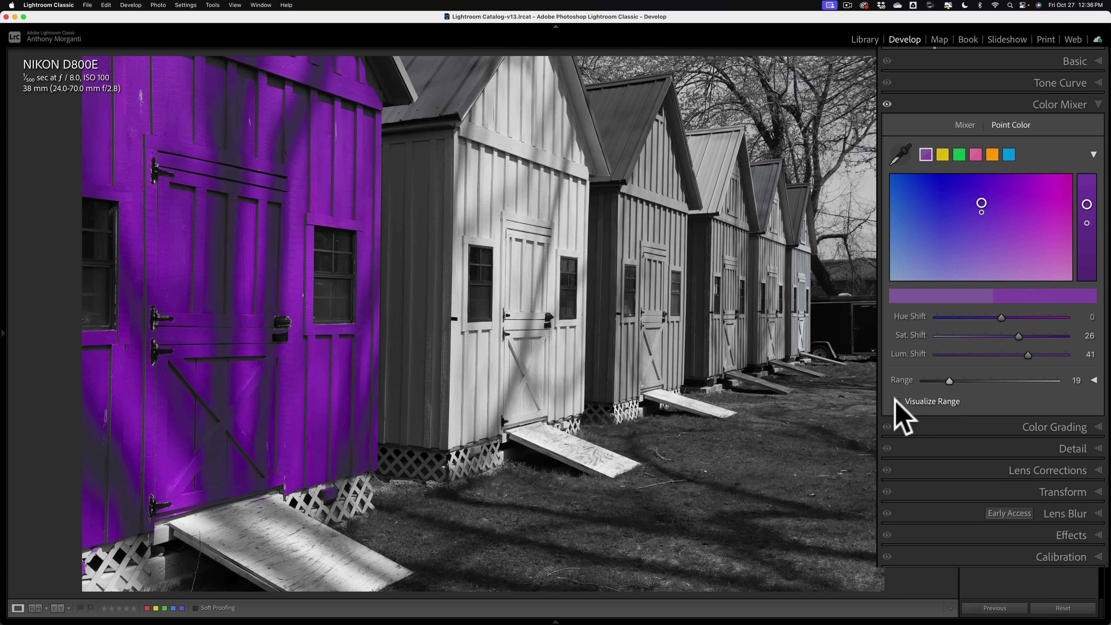
click(900, 401)
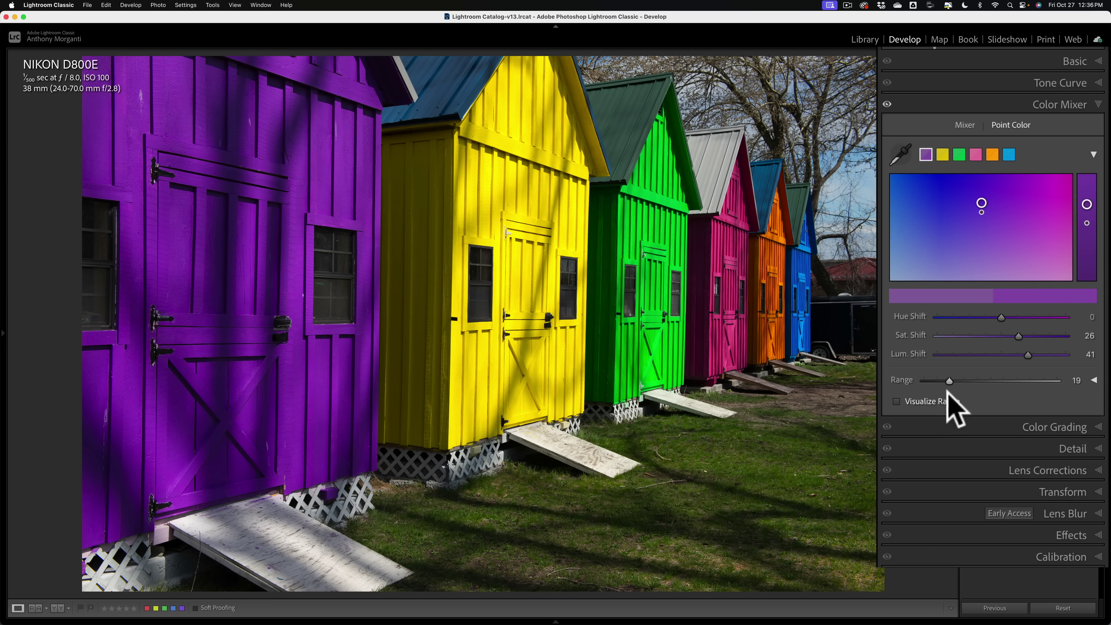
drag(1029, 354, 1034, 354)
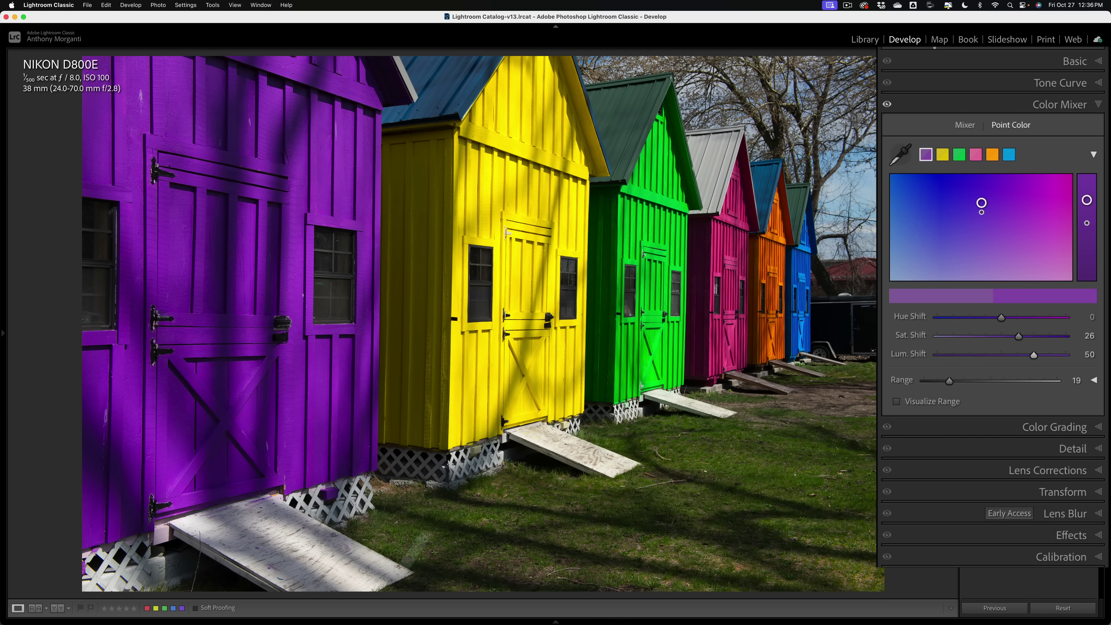
Switch to the photo of the rusty sculpture in a field and show the HSL Mixer's Luminance adjustments.
mouse_move(171, 622)
click(171, 565)
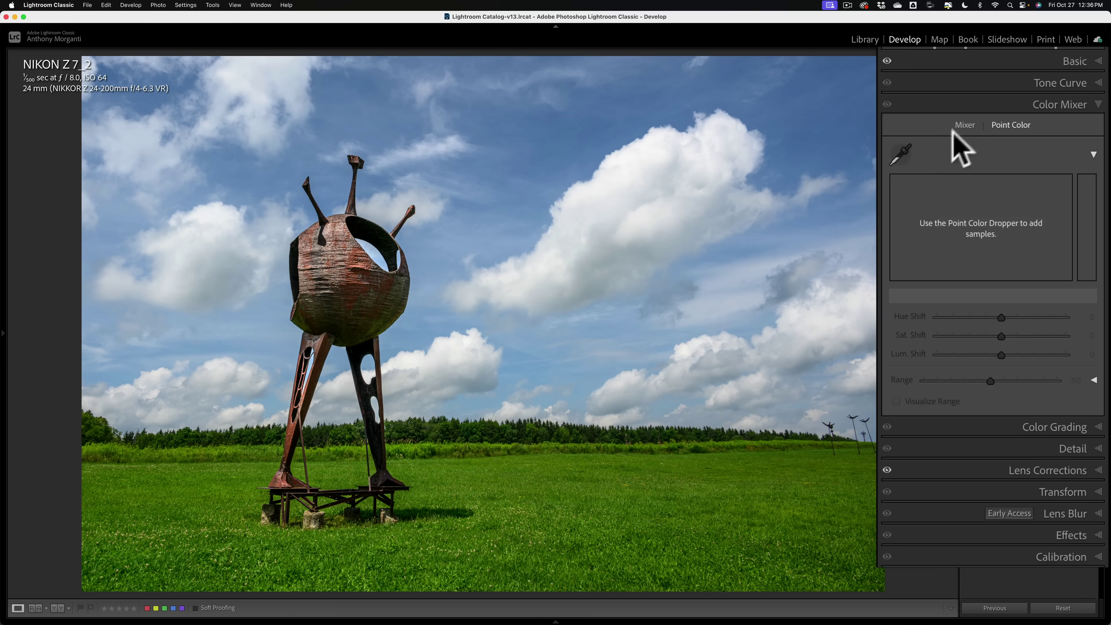
click(965, 126)
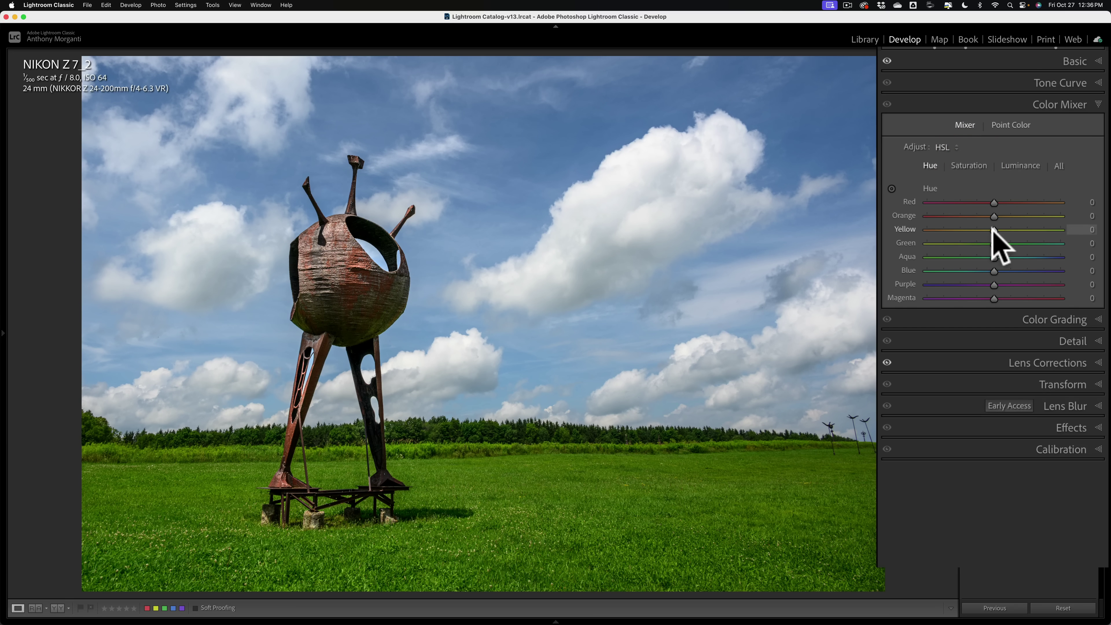
click(976, 224)
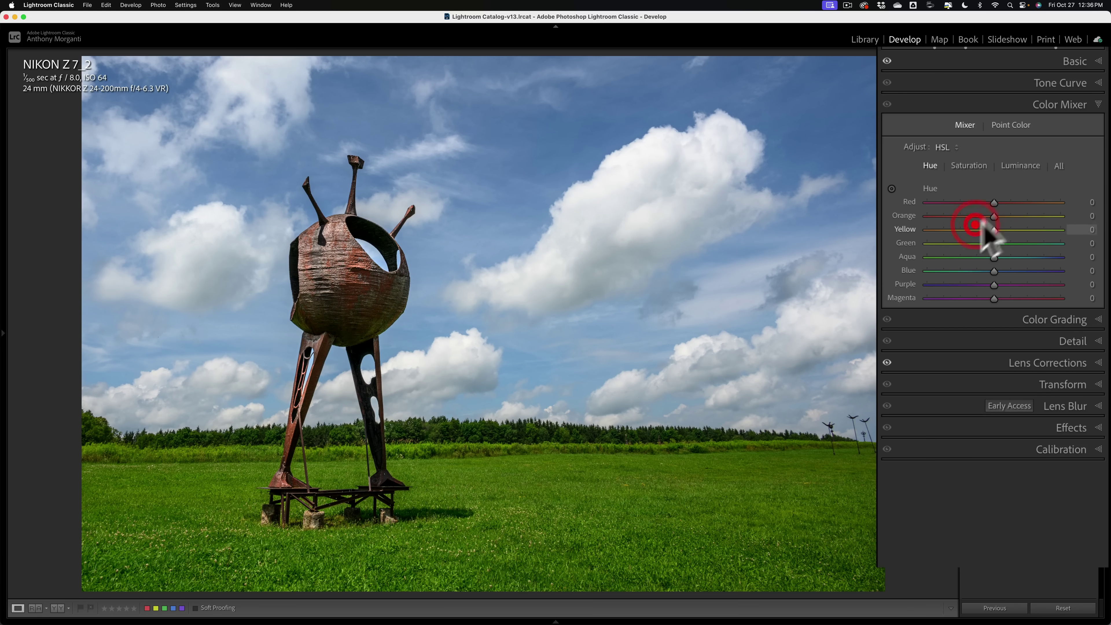
click(1019, 166)
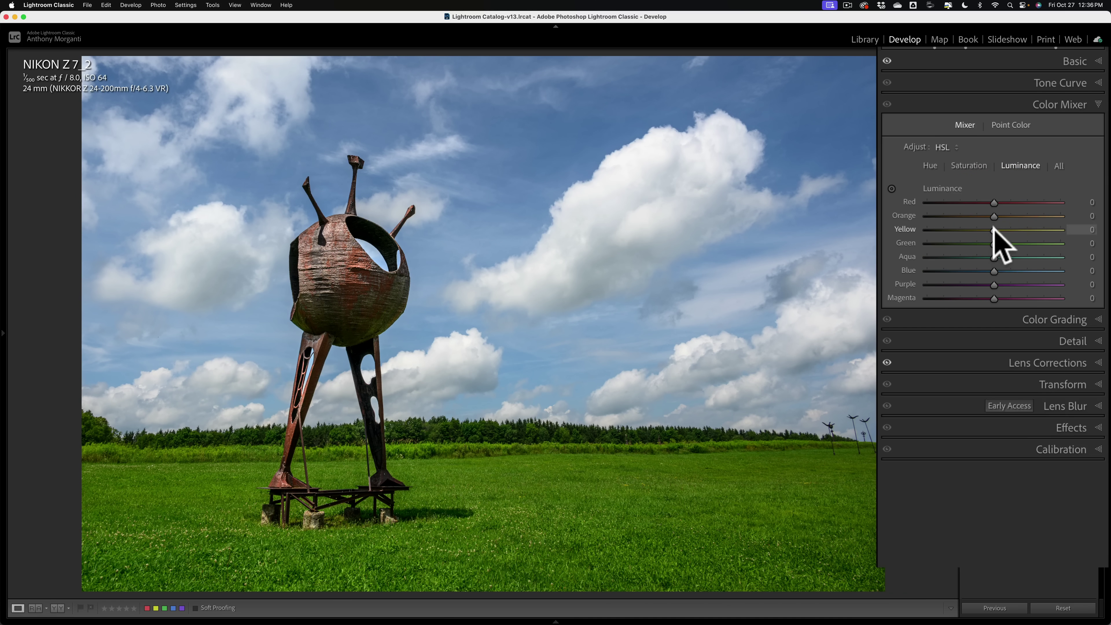
Set the Mixer's luminance to +100 for Yellow, -26 for Green and -22 for Blue.
drag(993, 228, 977, 243)
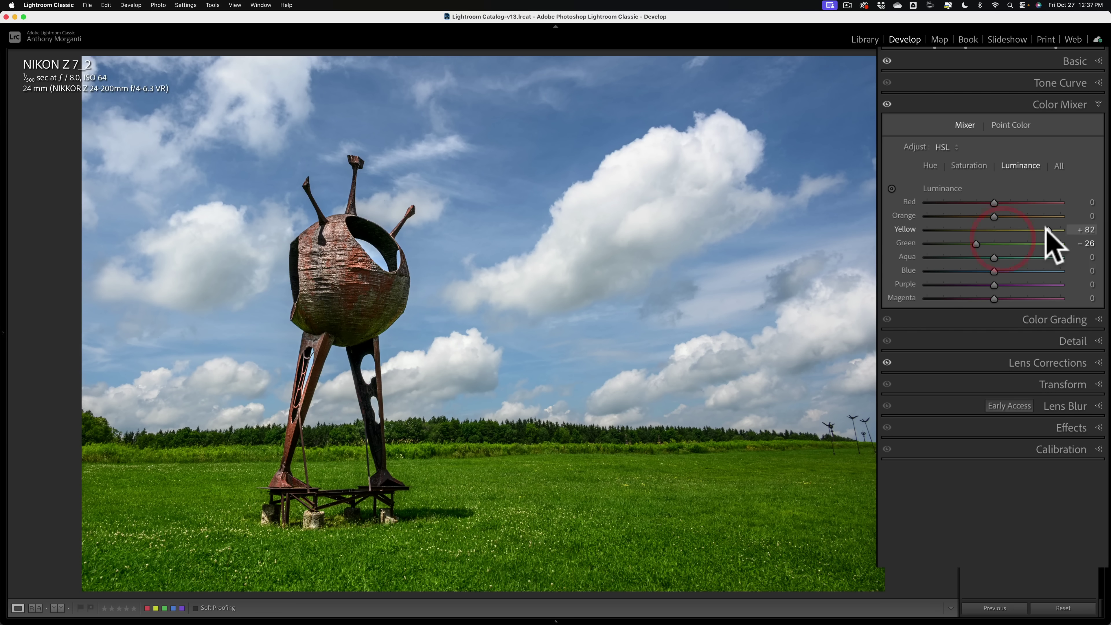
drag(1048, 229, 1075, 240)
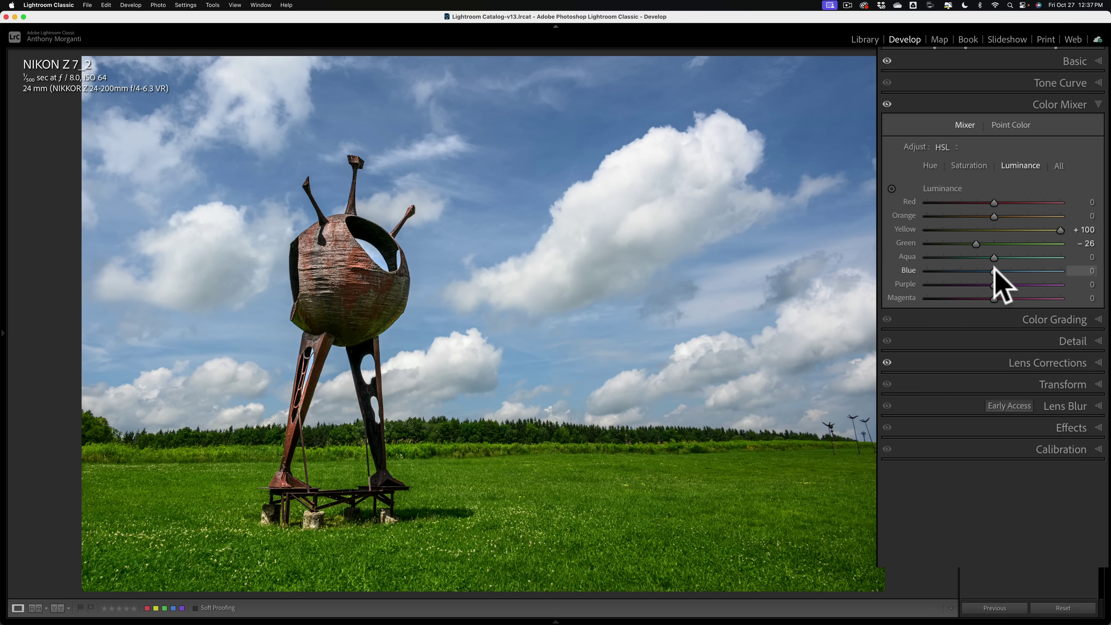
drag(994, 272, 979, 272)
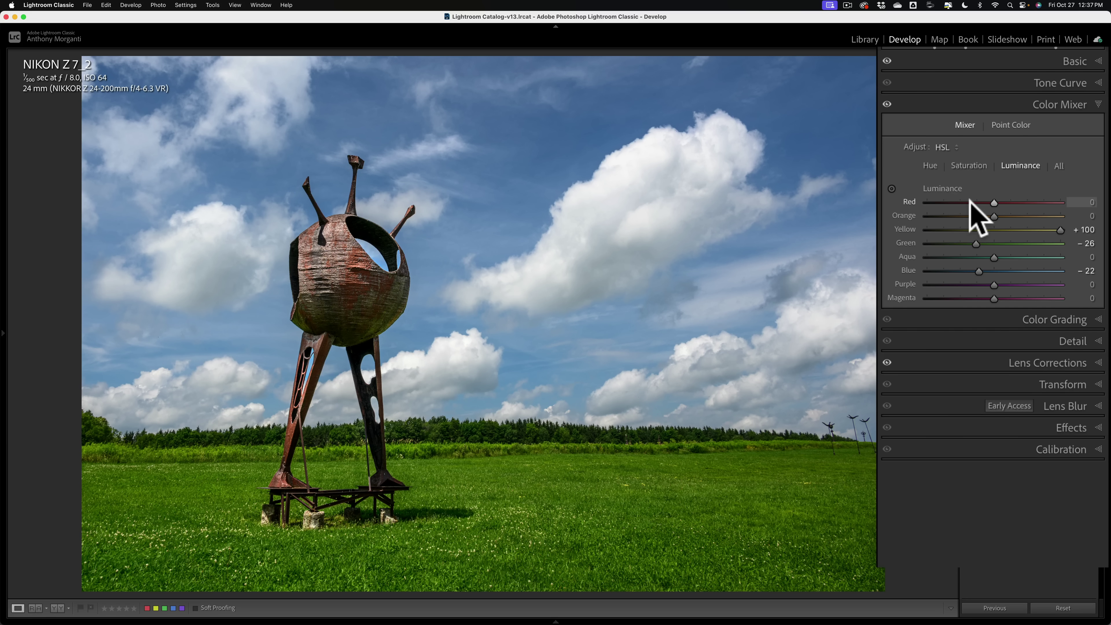
Reset all of the Mixer's luminance adjustments and return to Point Color for the sculpture photo.
key(alt)
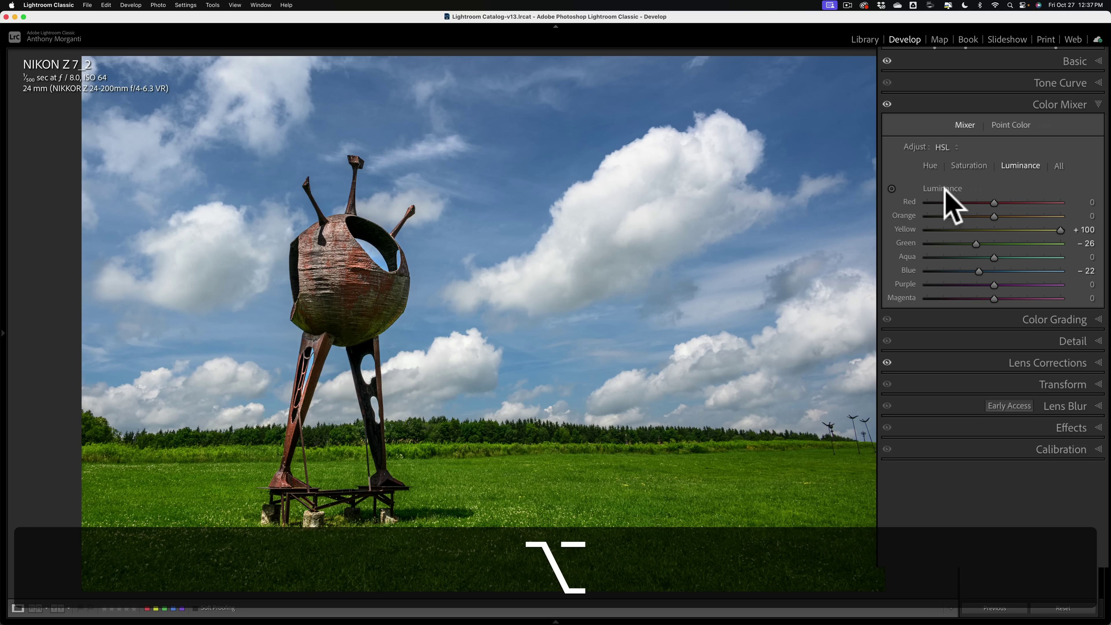
alt+click(950, 189)
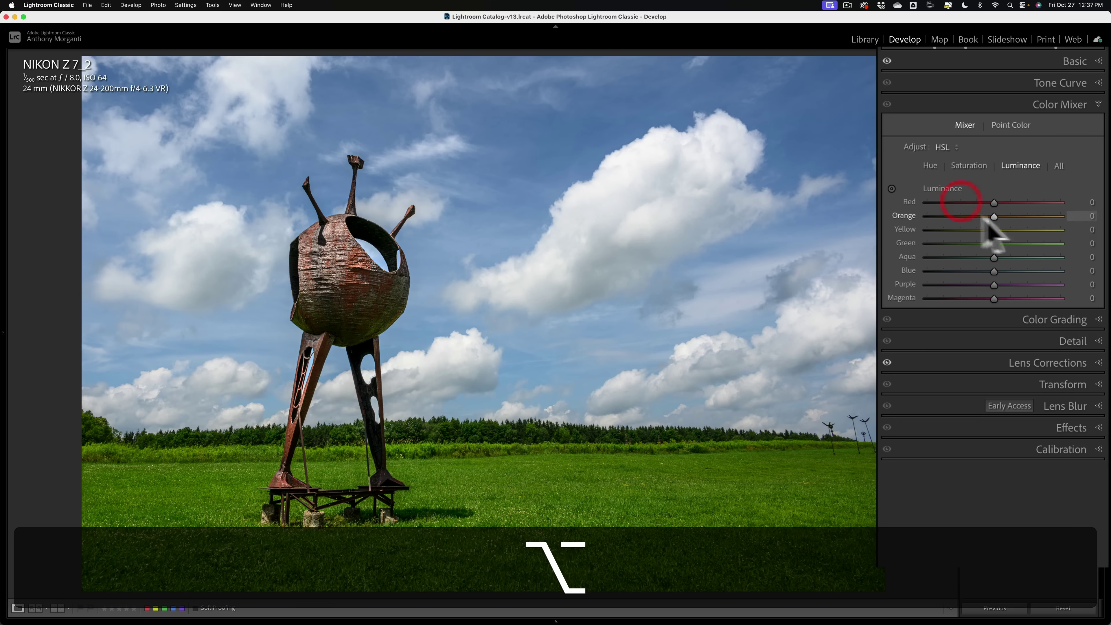
drag(990, 230, 1018, 228)
click(1018, 229)
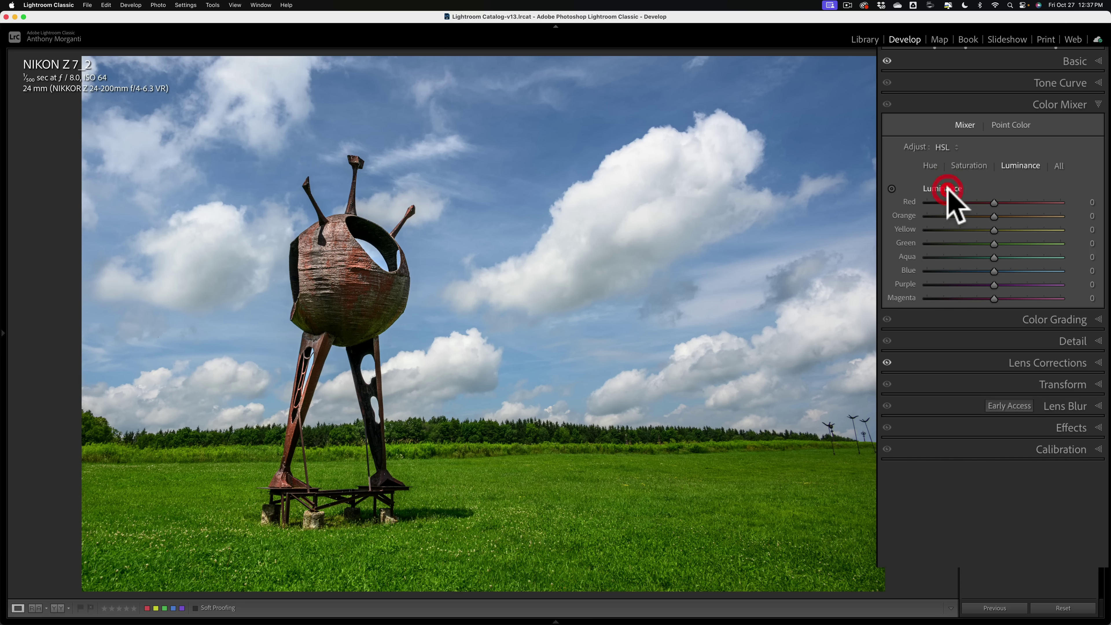
click(1006, 127)
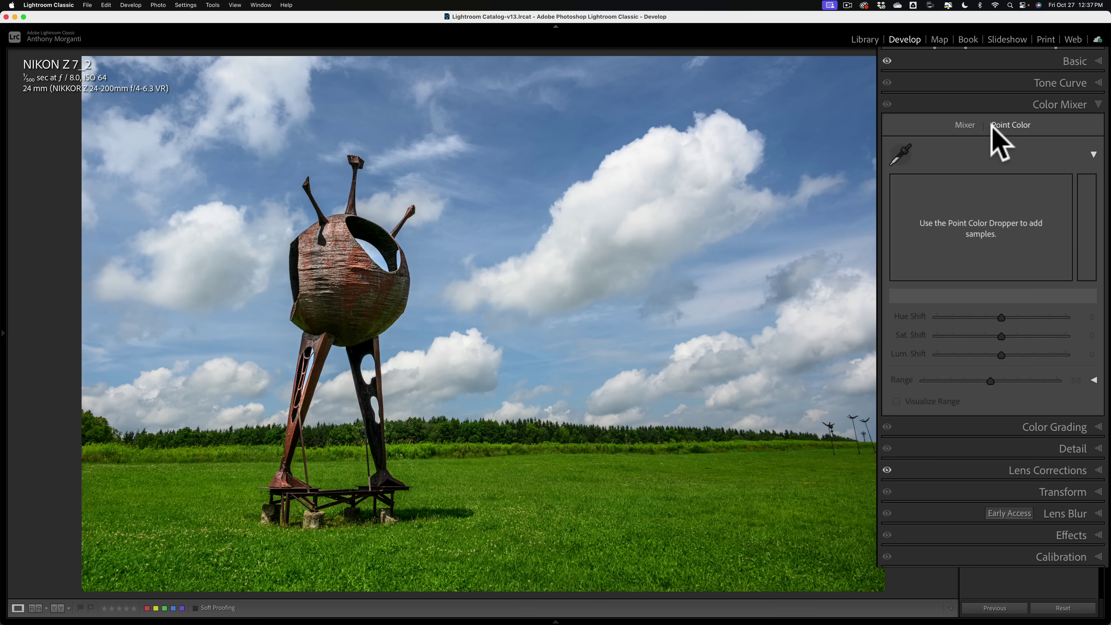
Sample the bright green grass in the foreground with the Point Color dropper and set its Luminance Shift to 50.
click(901, 154)
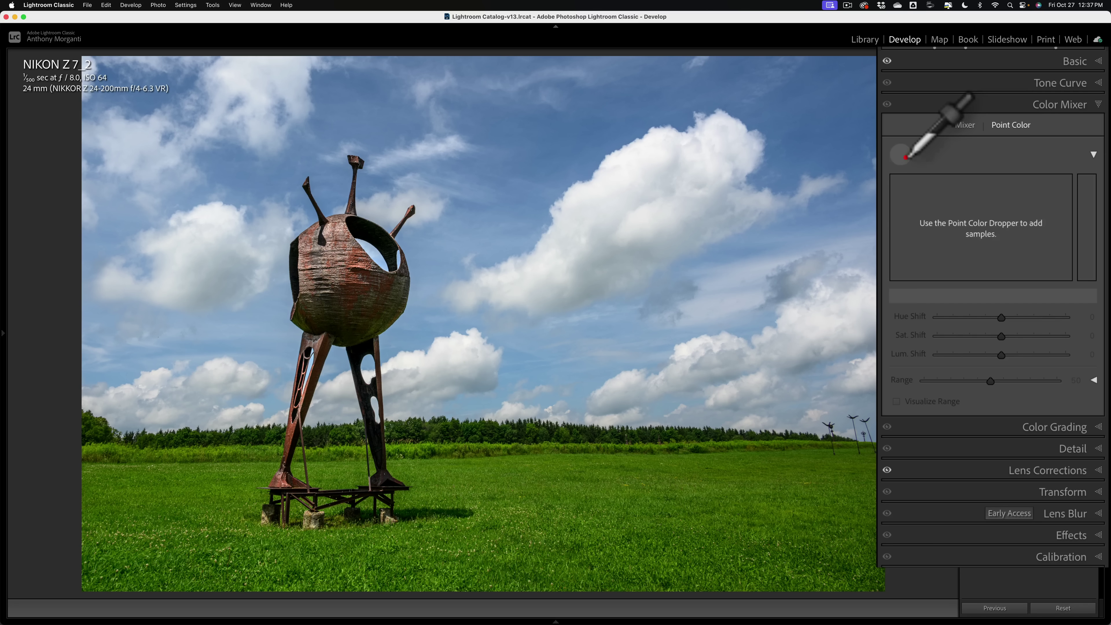
click(512, 559)
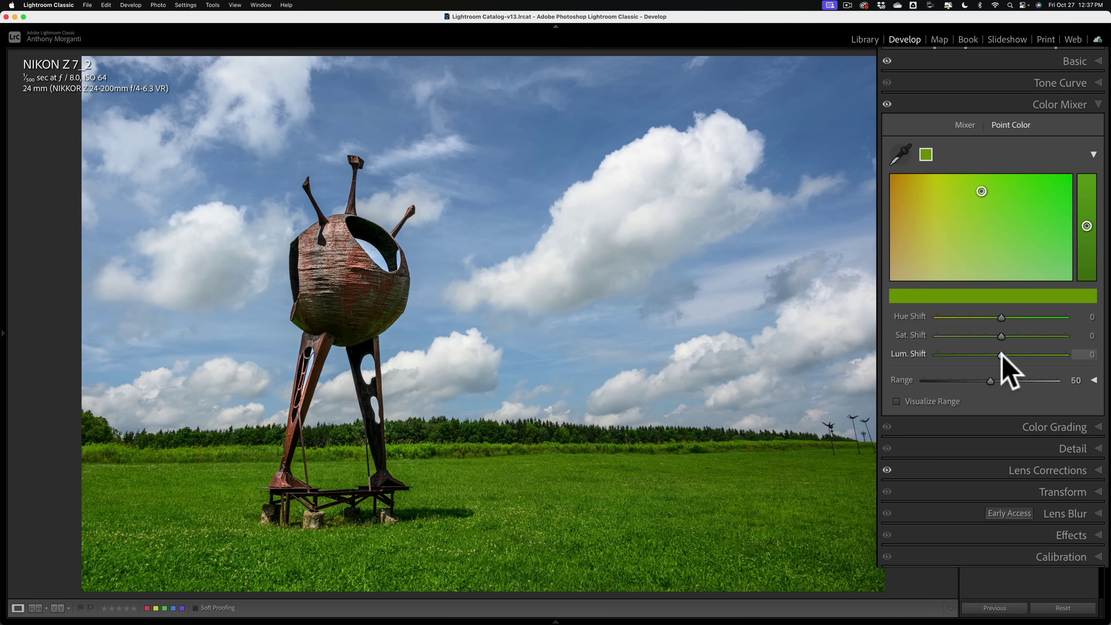
mouse_move(1001, 355)
mouse_down()
mouse_move(1051, 354)
mouse_move(1034, 355)
mouse_up()
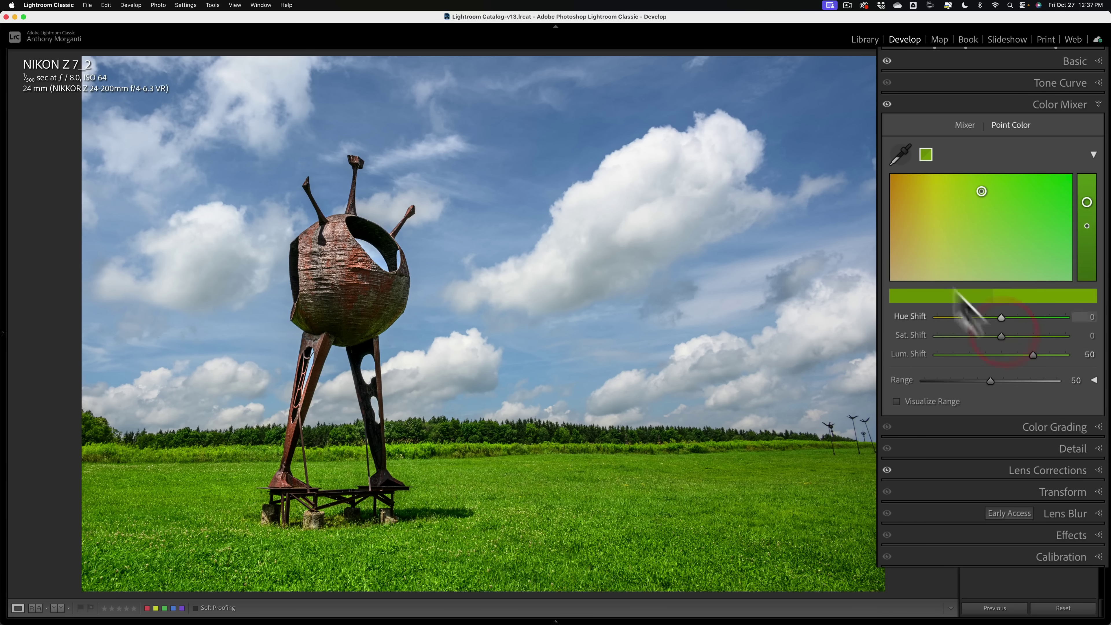
Sample the darker green of the tree line as a second Point Color and set its Luminance Shift to -45.
click(900, 153)
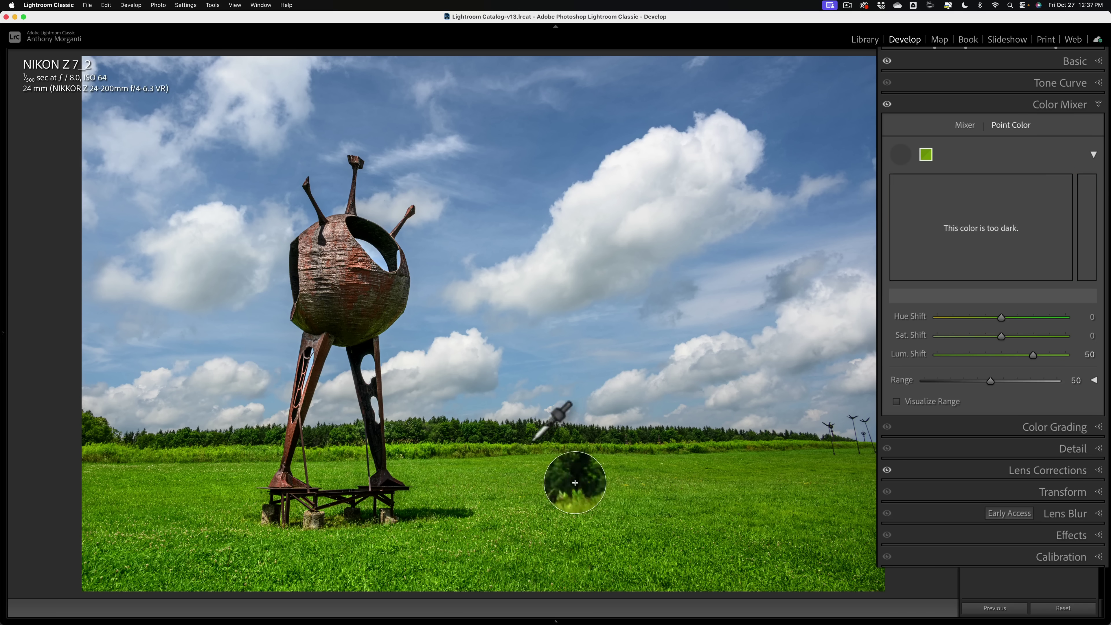
click(508, 434)
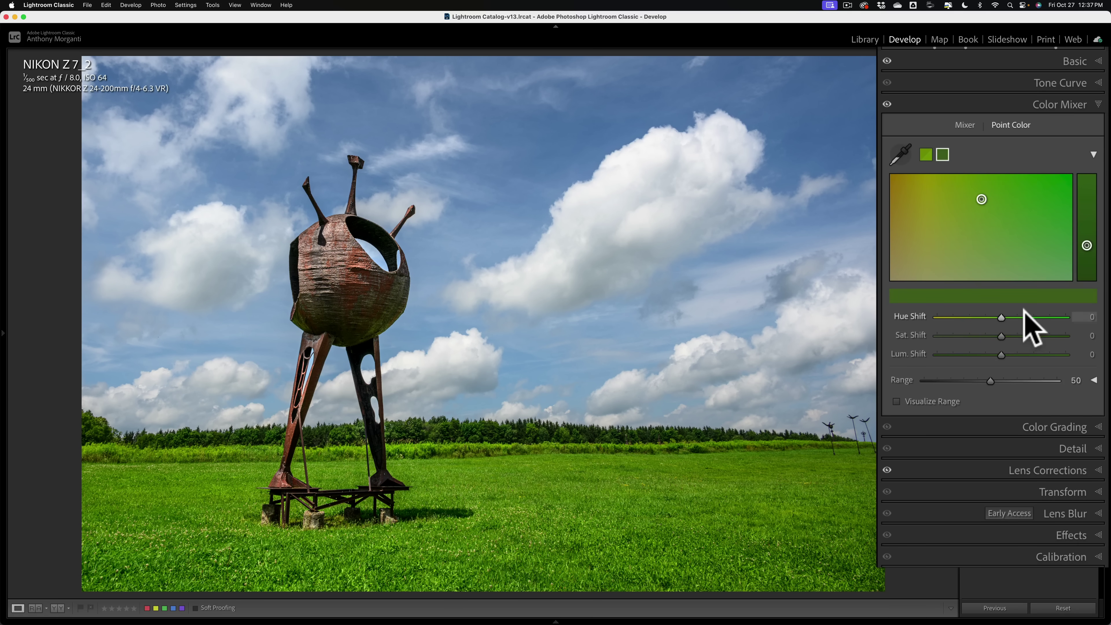
drag(1002, 351, 972, 350)
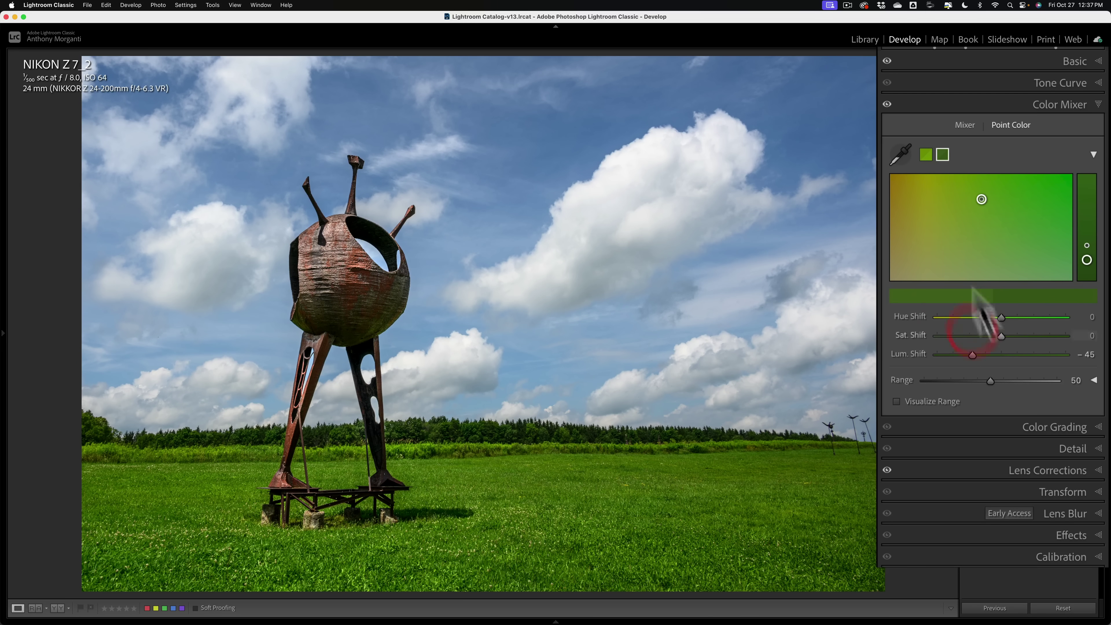
Return to the bright grass sample and set its Luminance Shift to 80.
click(926, 155)
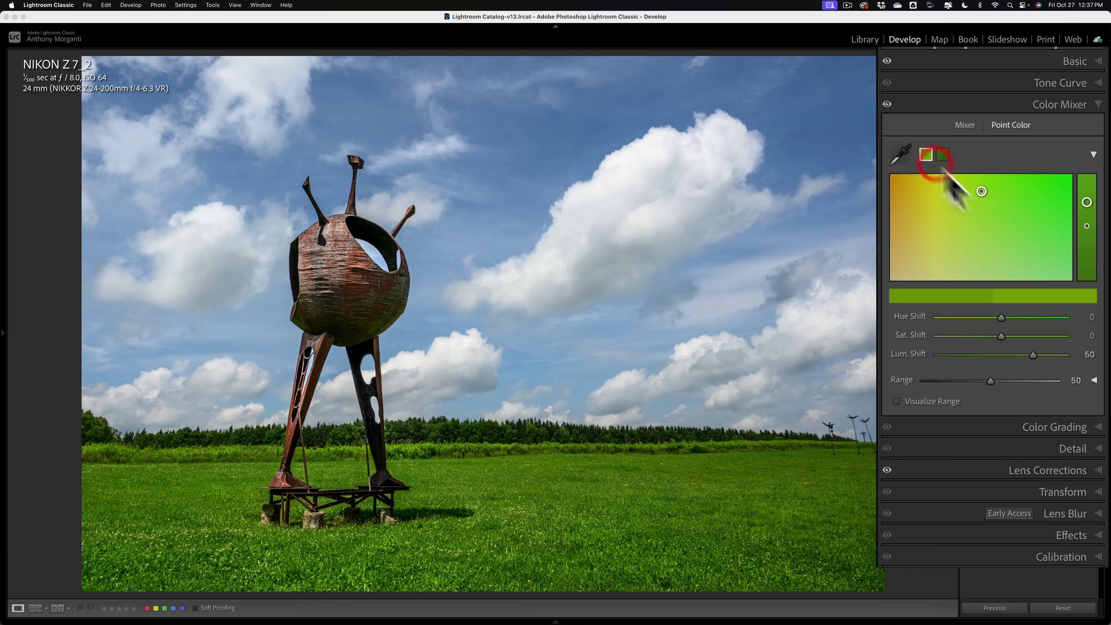
drag(1044, 357, 1056, 358)
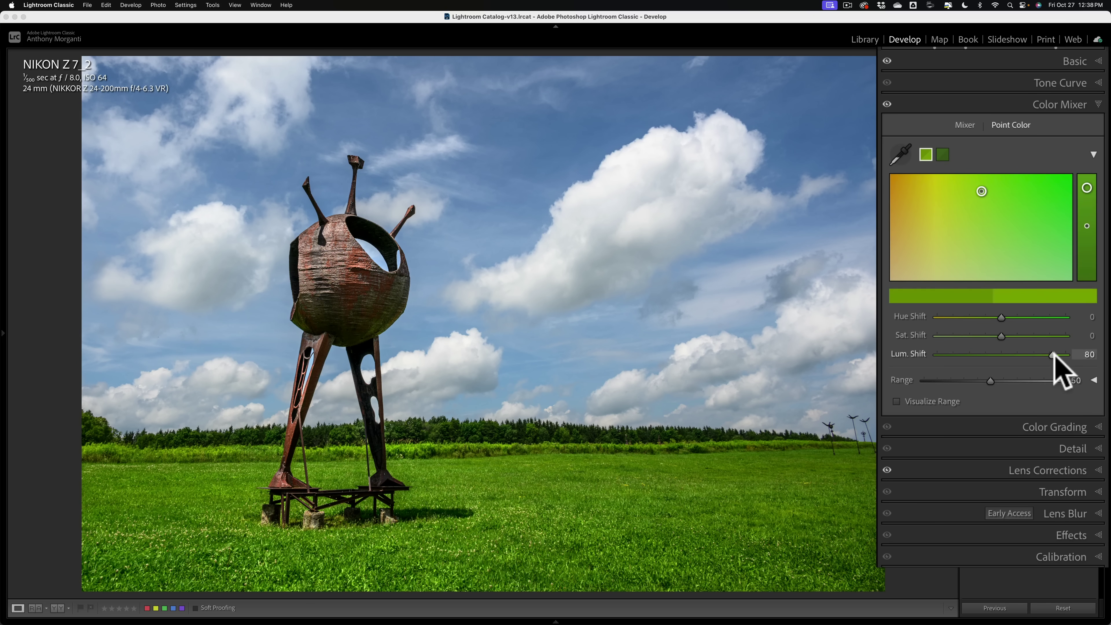
click(1054, 367)
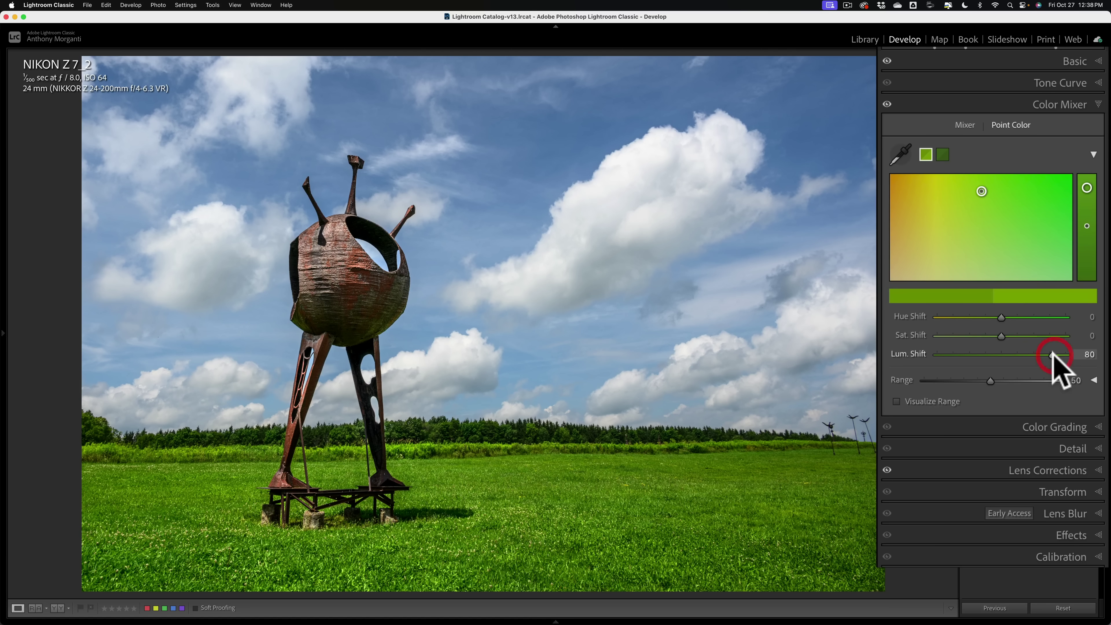
Toggle the Color Mixer adjustments off and on to compare the photo before and after.
click(887, 105)
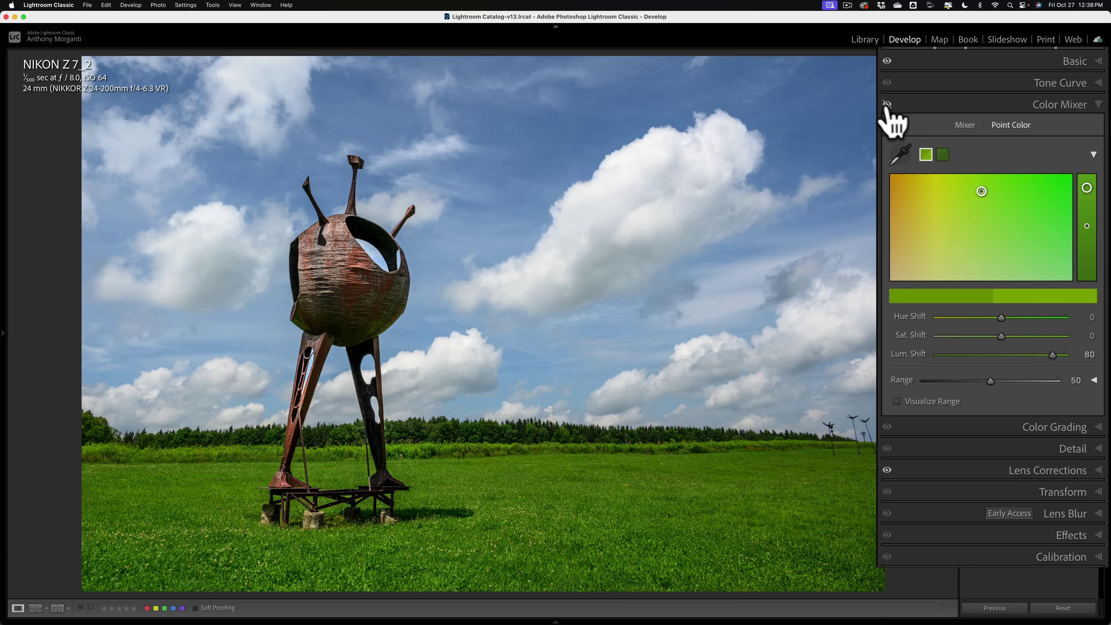
click(886, 105)
click(887, 104)
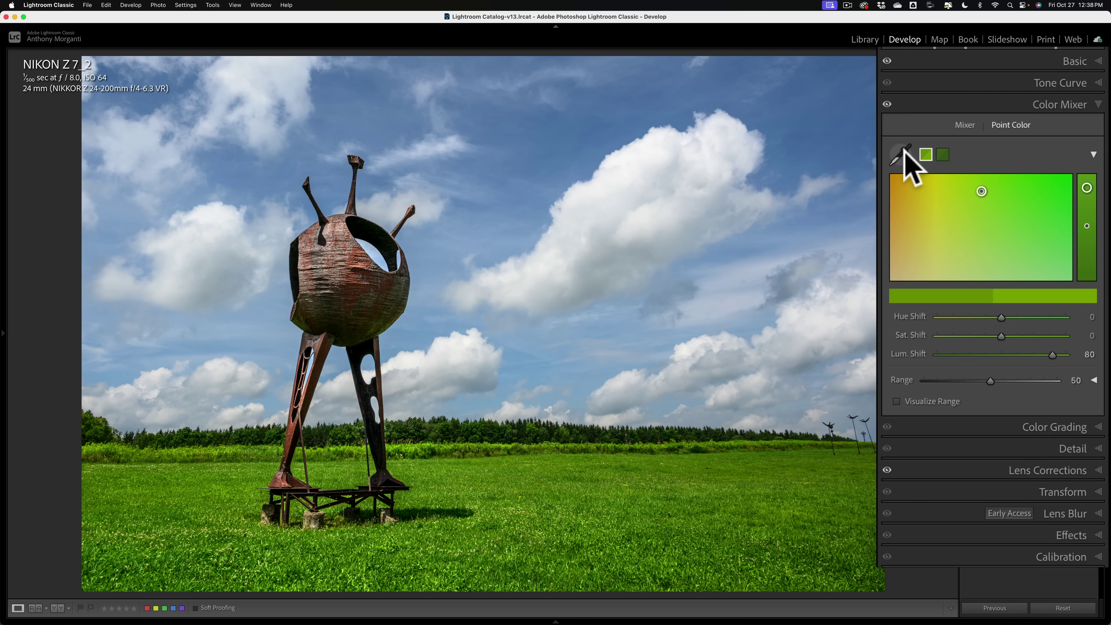
For the bright grass sample, set the Luminance Range to 17/50 through 100/100 and the Luminance Shift to 100.
click(1094, 380)
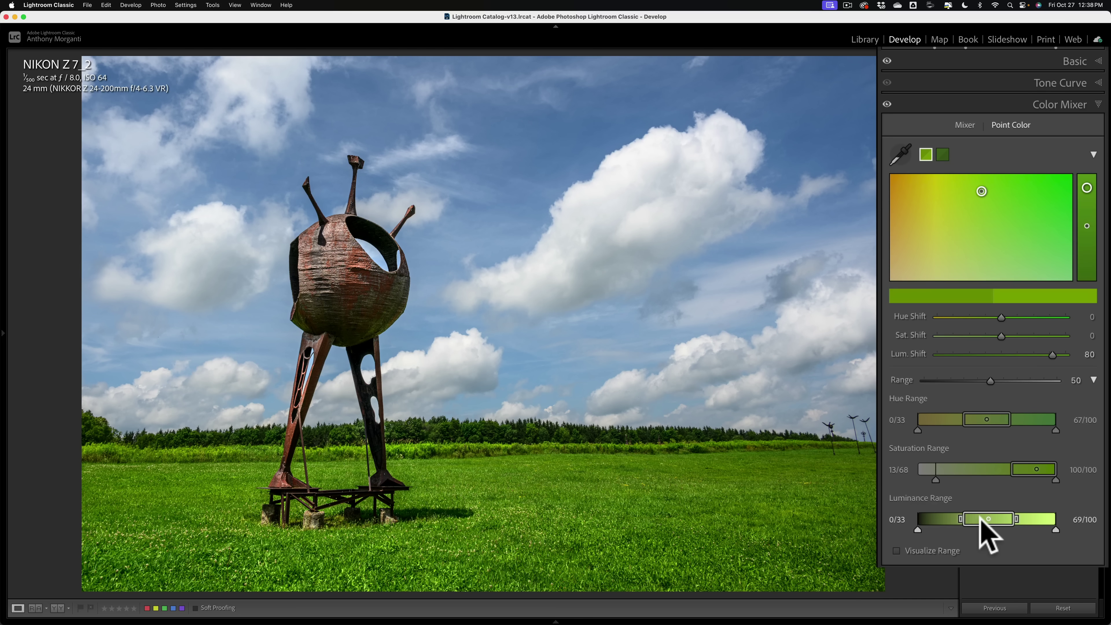
drag(982, 519, 1046, 522)
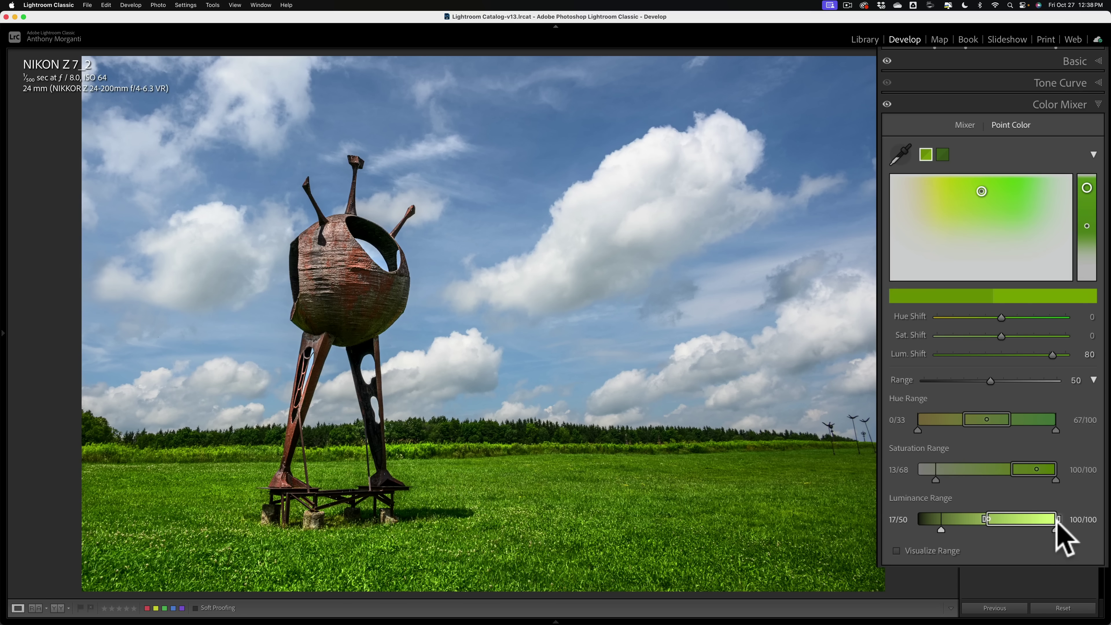
click(1054, 434)
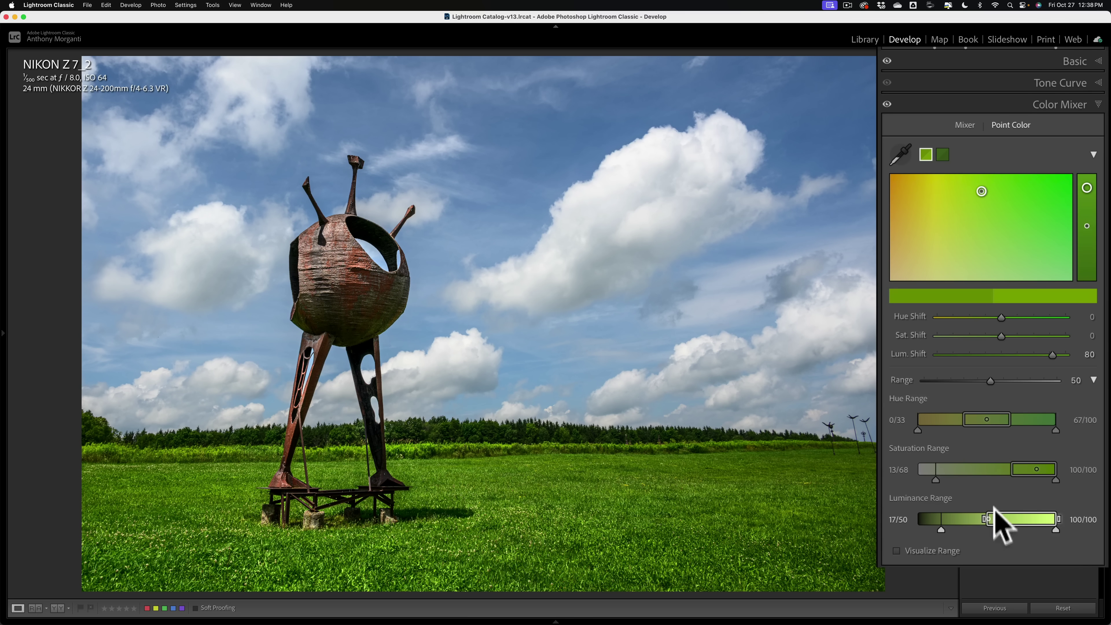
click(1063, 523)
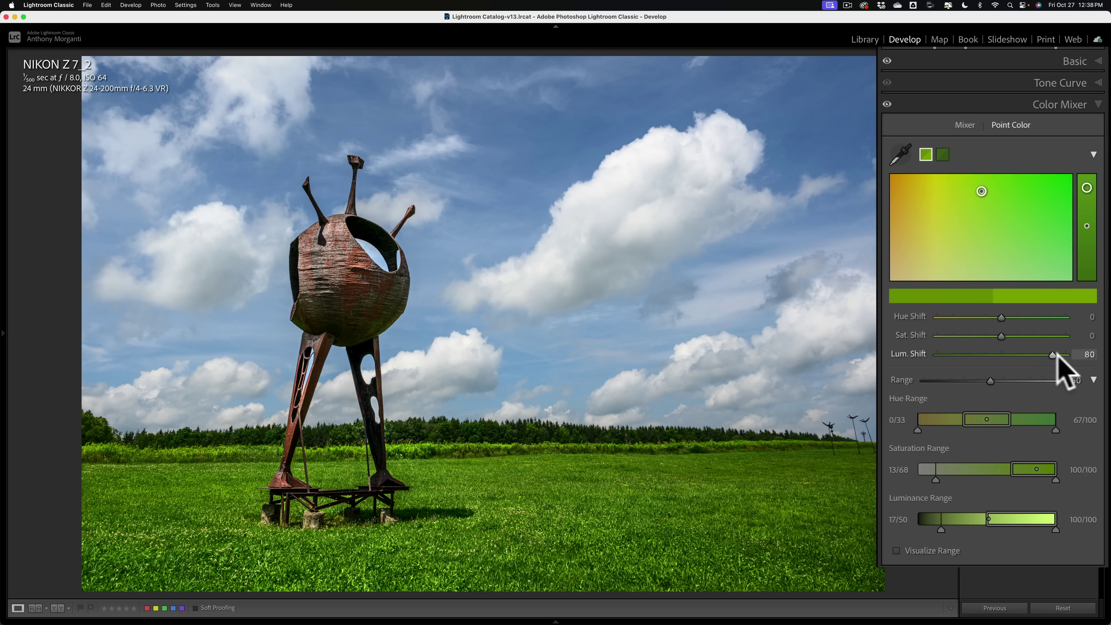
drag(1053, 355, 1075, 357)
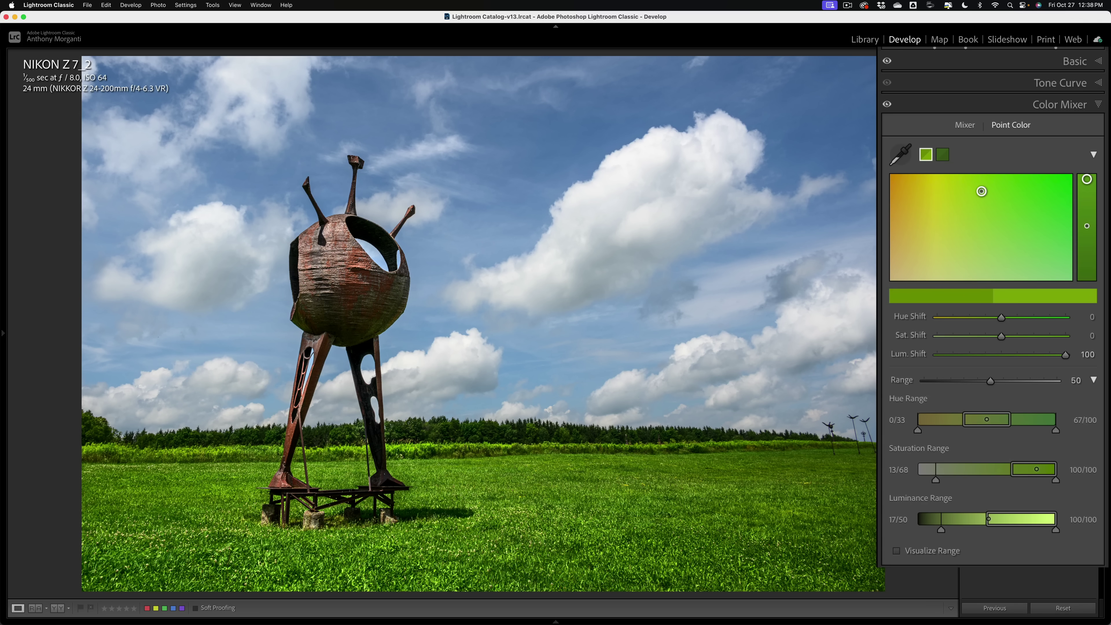
Select the dark green tree sample and set its Saturation Range to 11/66 through 100/100.
click(943, 154)
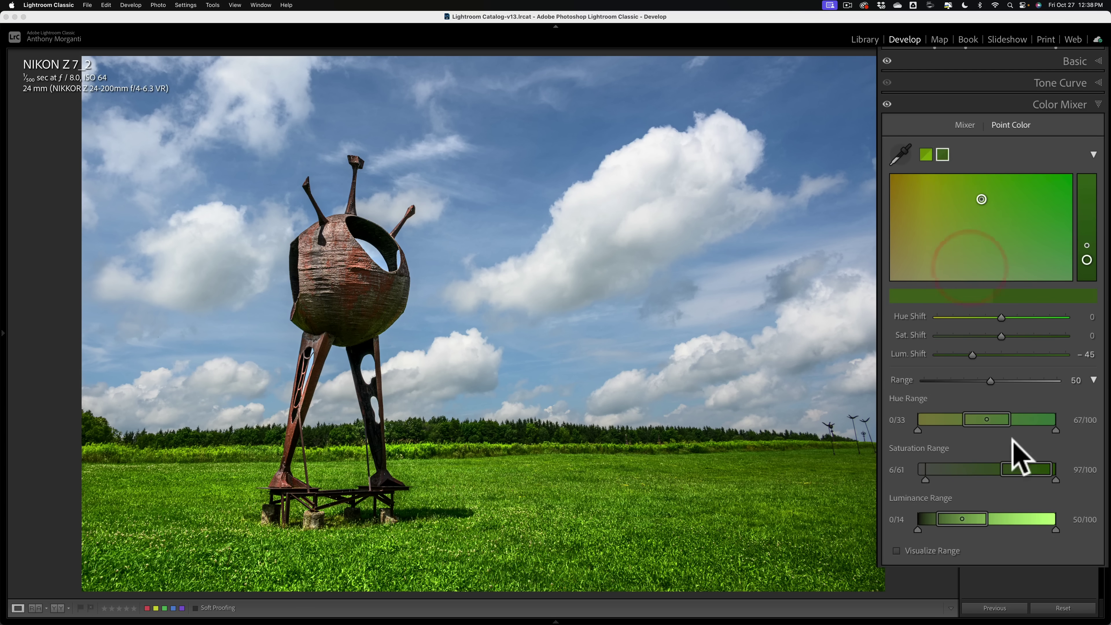
drag(1019, 469, 1044, 473)
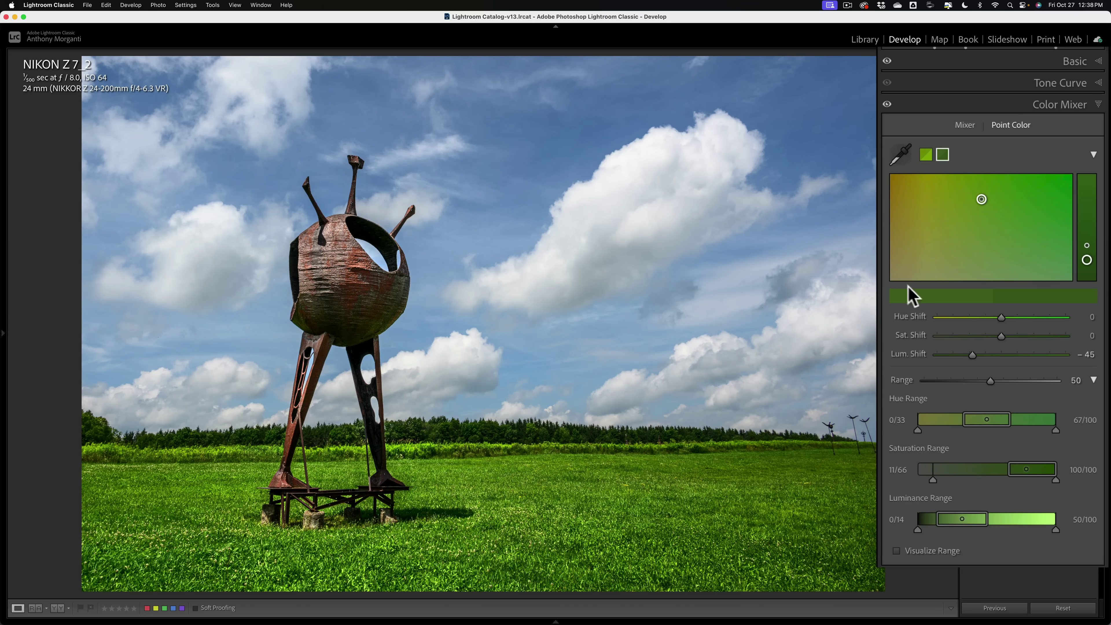
Sample the blue sky as a third Point Color and set its Luminance Shift to -22 and Saturation Shift to 18.
click(902, 155)
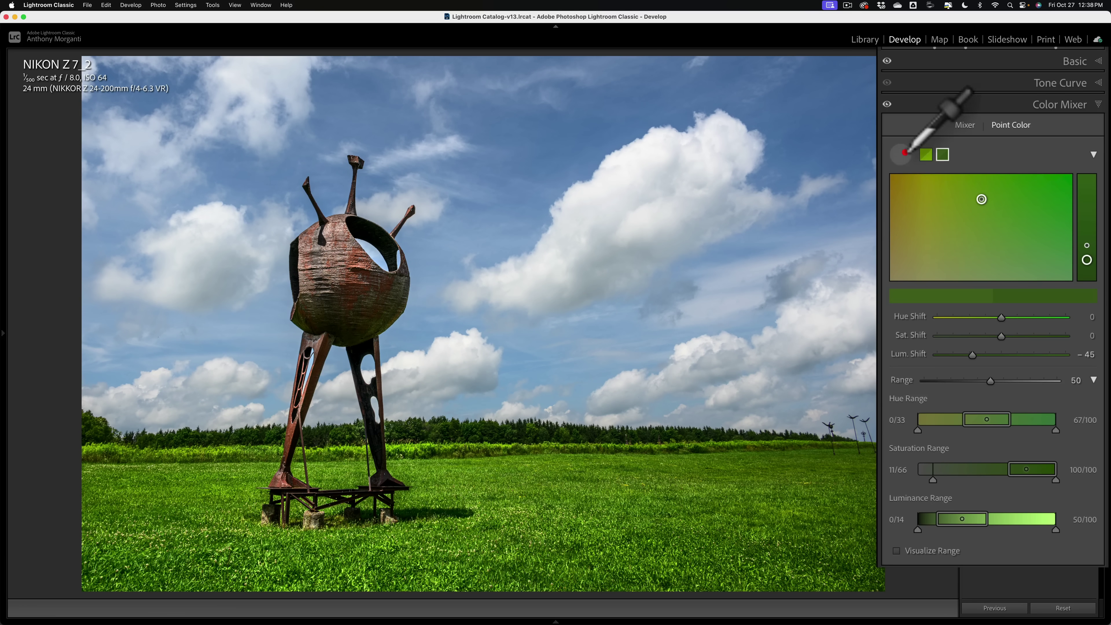
click(571, 141)
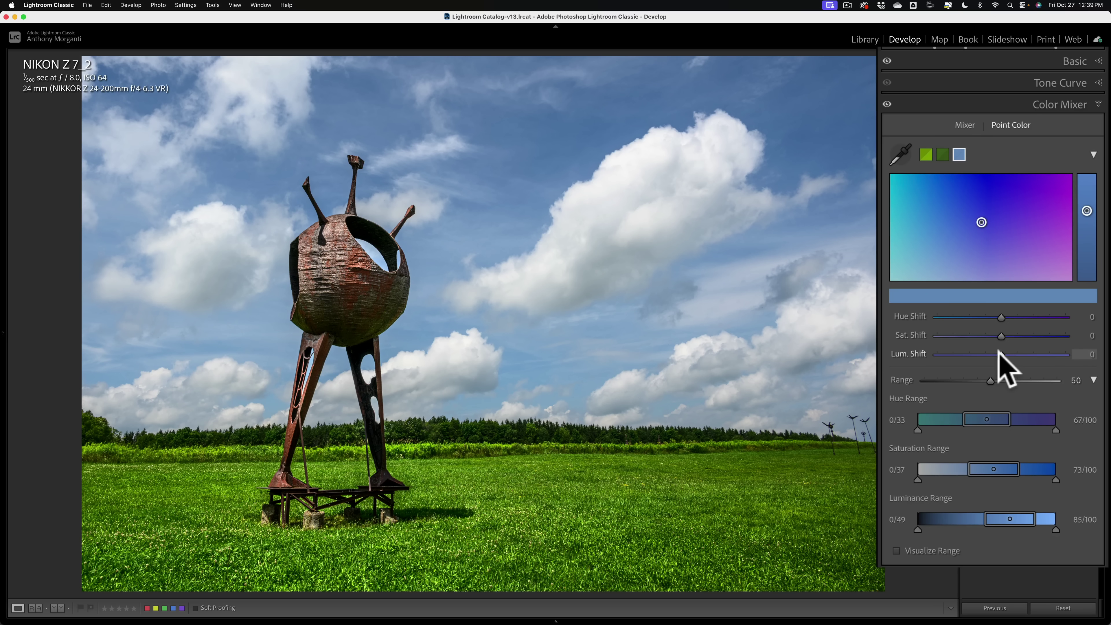
mouse_move(1000, 354)
mouse_down()
mouse_move(985, 353)
mouse_move(1012, 336)
mouse_up()
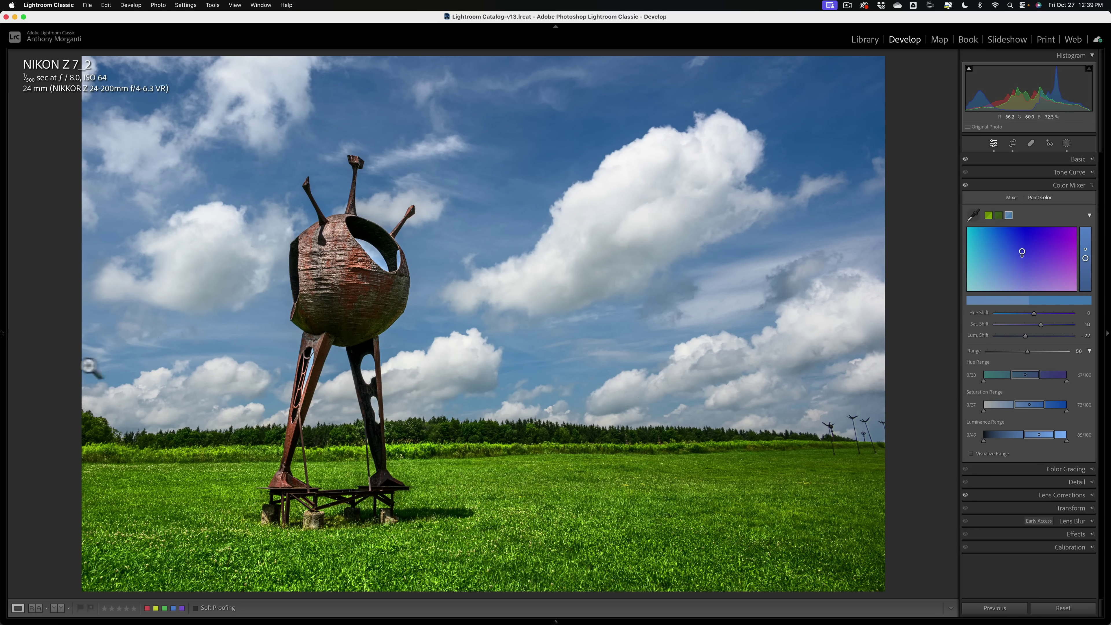
Start a new develop preset that includes only the Point Color settings.
mouse_move(1, 334)
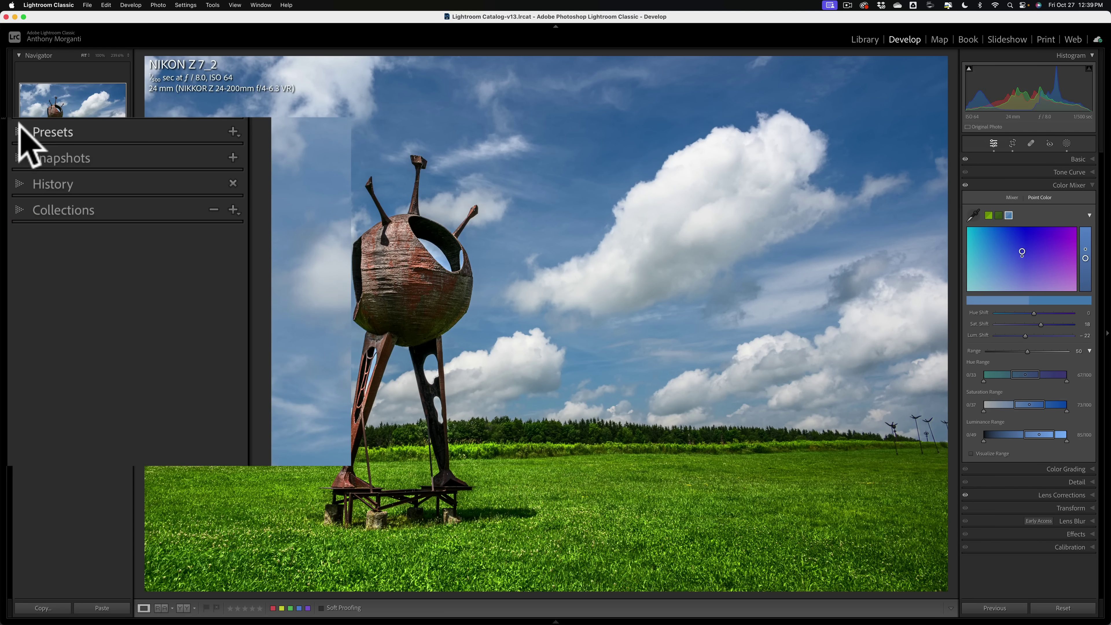
click(39, 211)
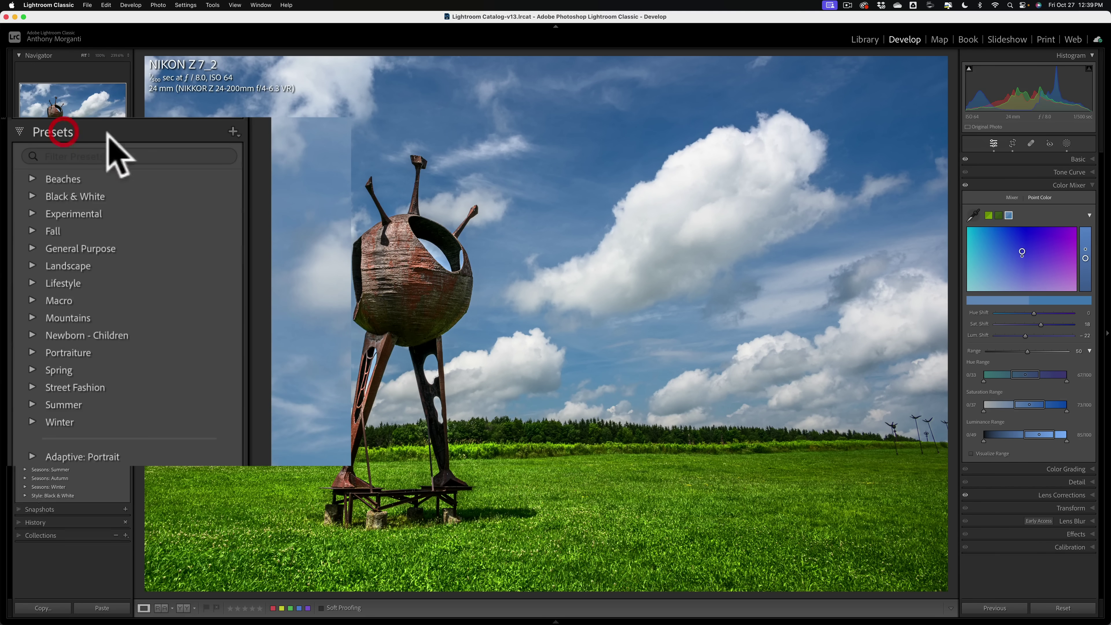
click(125, 211)
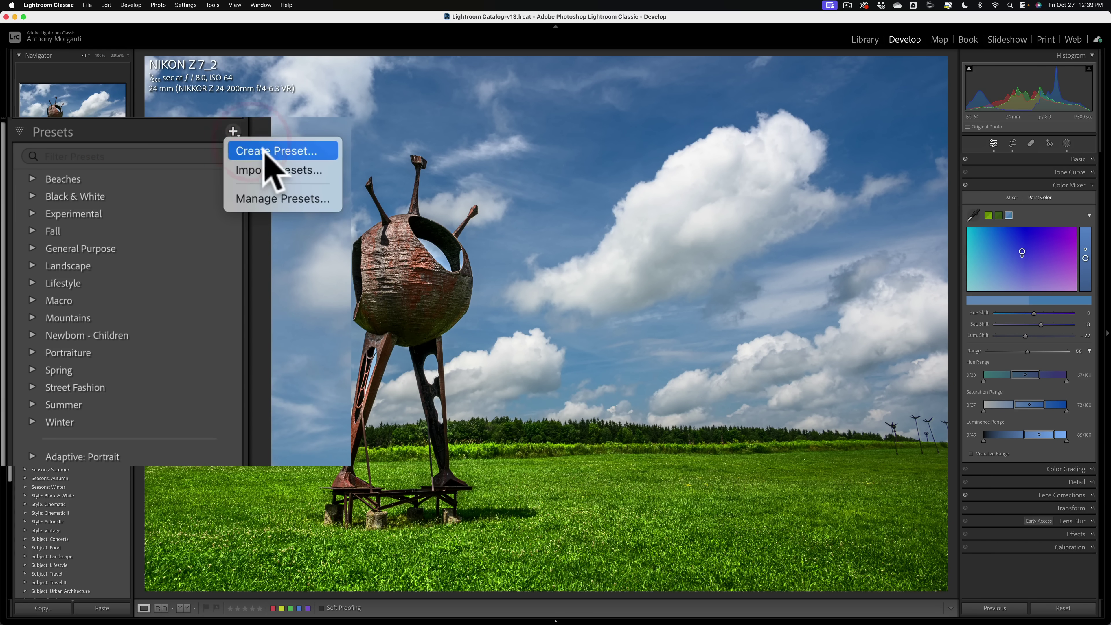
click(268, 151)
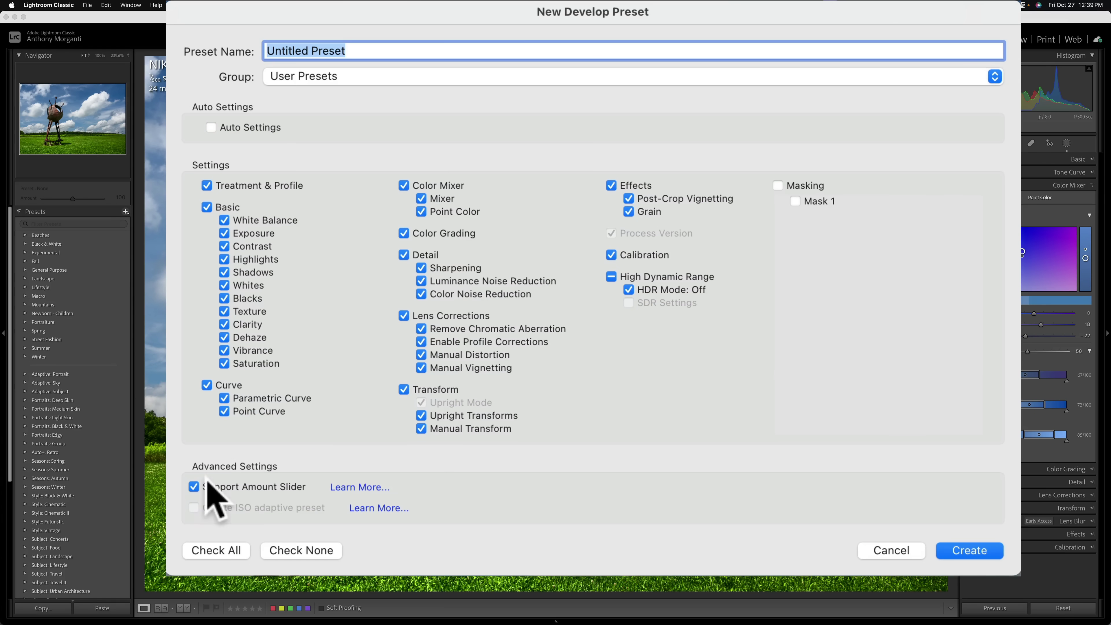
click(299, 552)
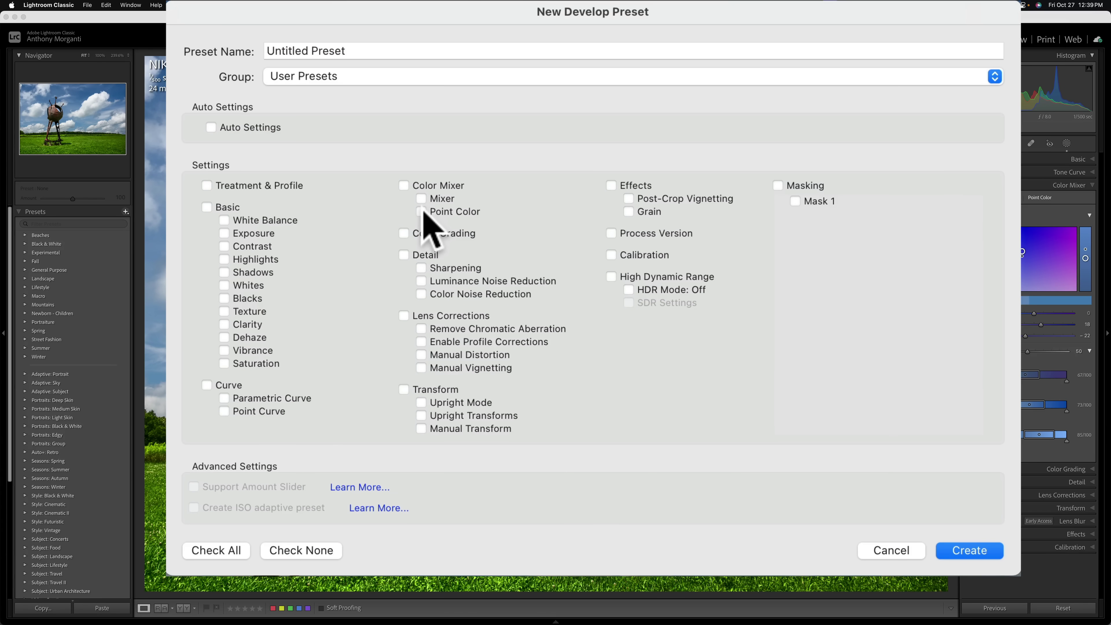
click(421, 212)
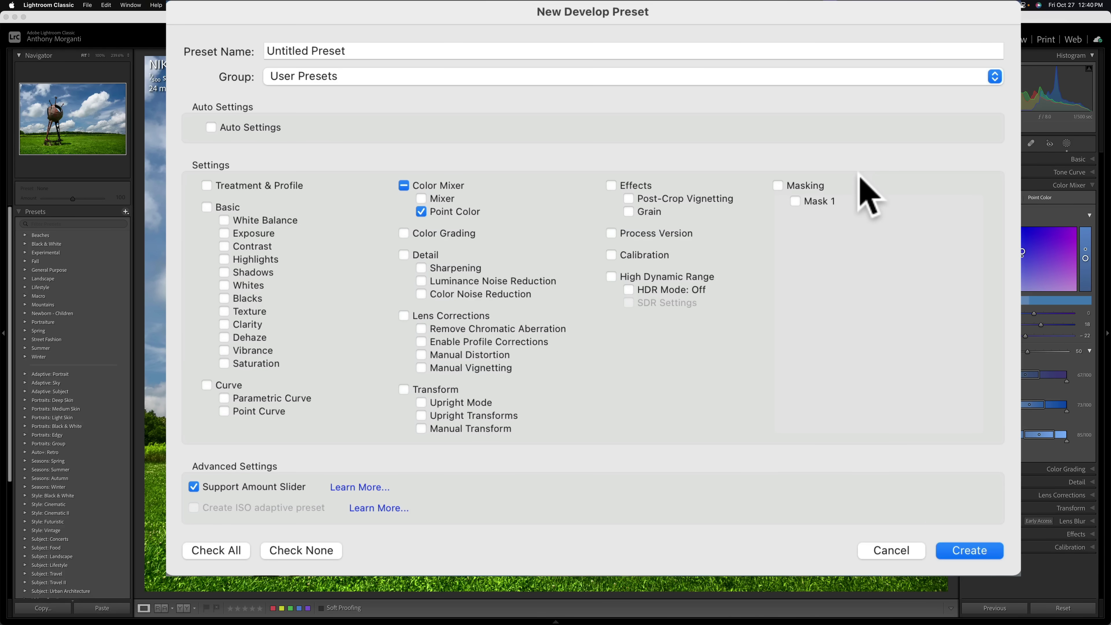
Name the preset "Sky & Grass" and create it in the User Presets group.
click(377, 49)
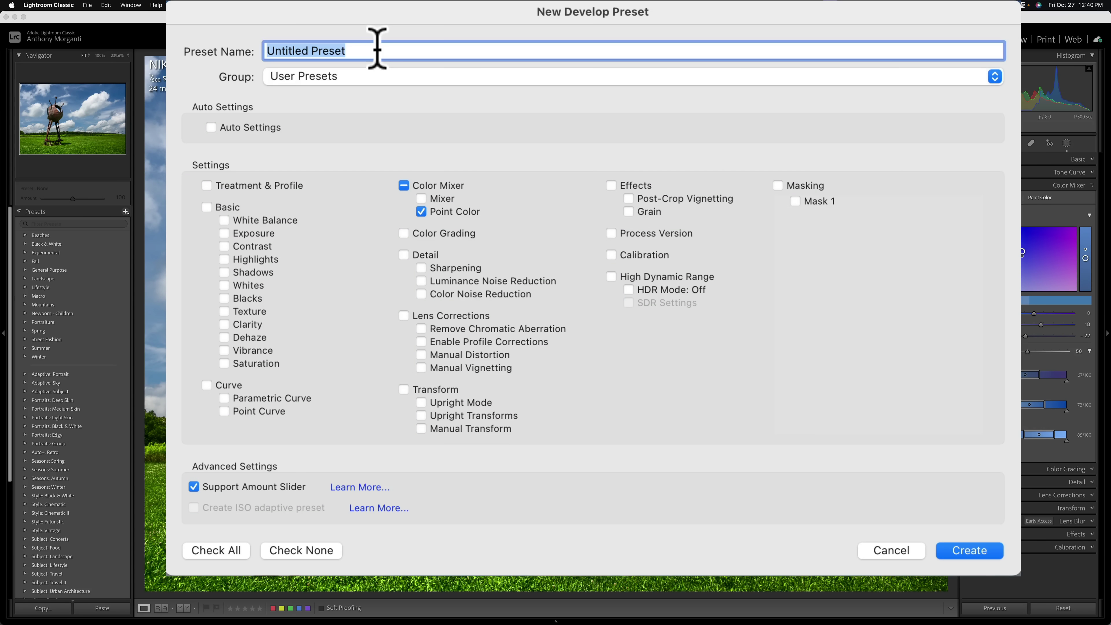
text(Sky )
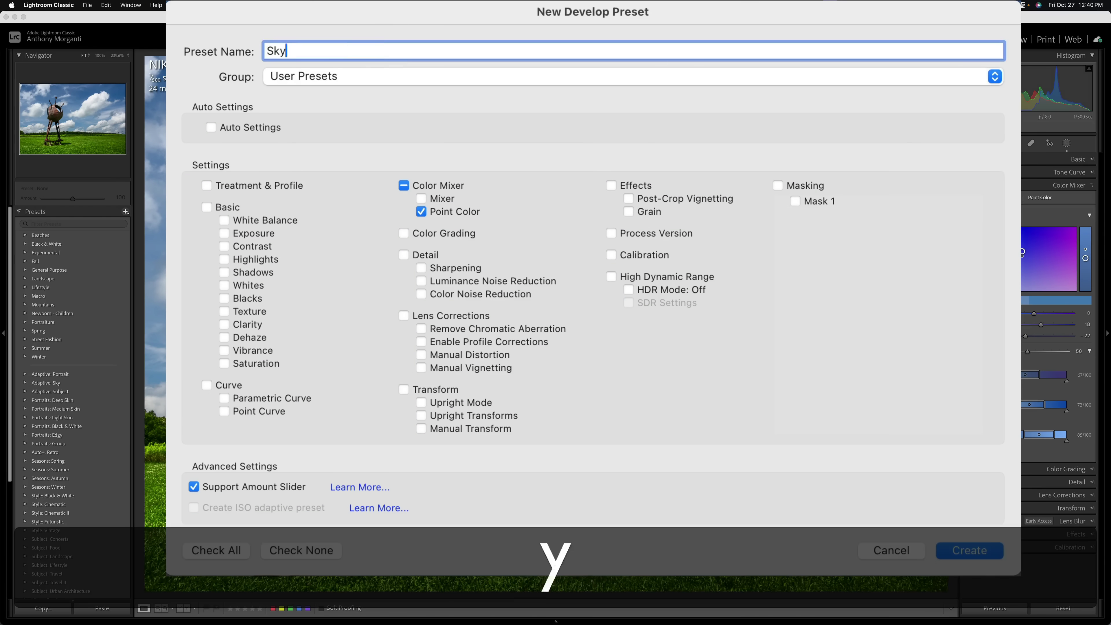
text(& )
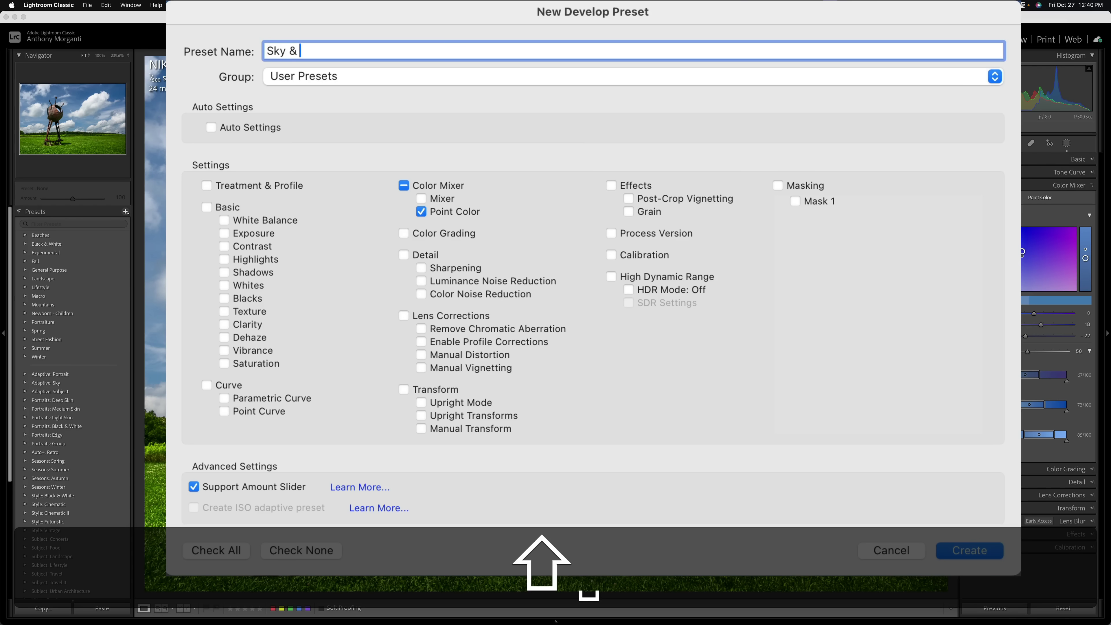
text(Grass)
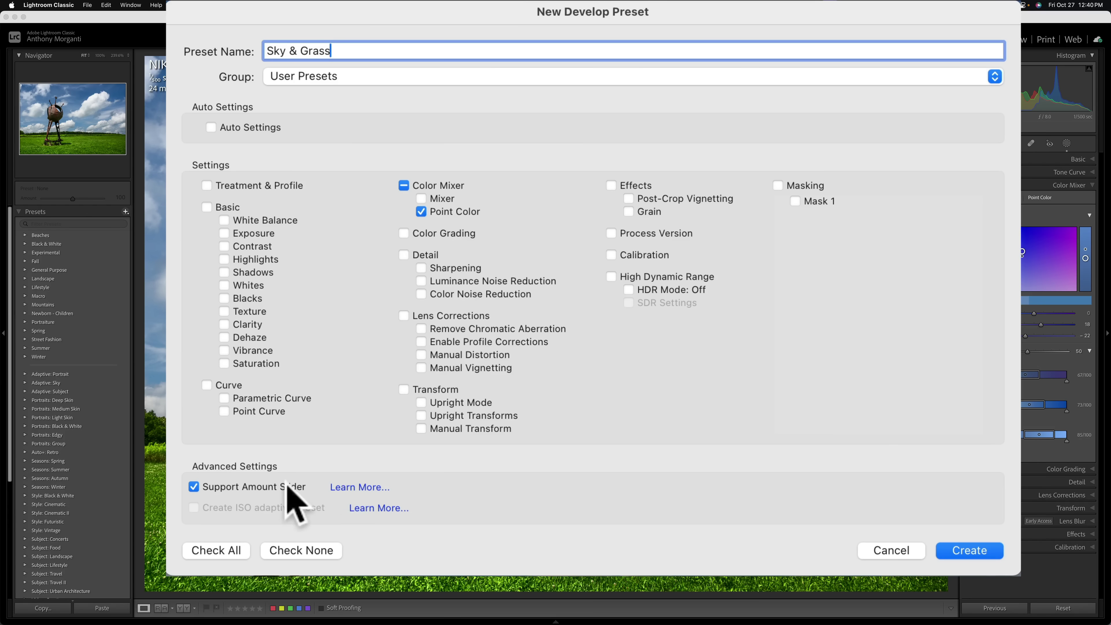
click(959, 550)
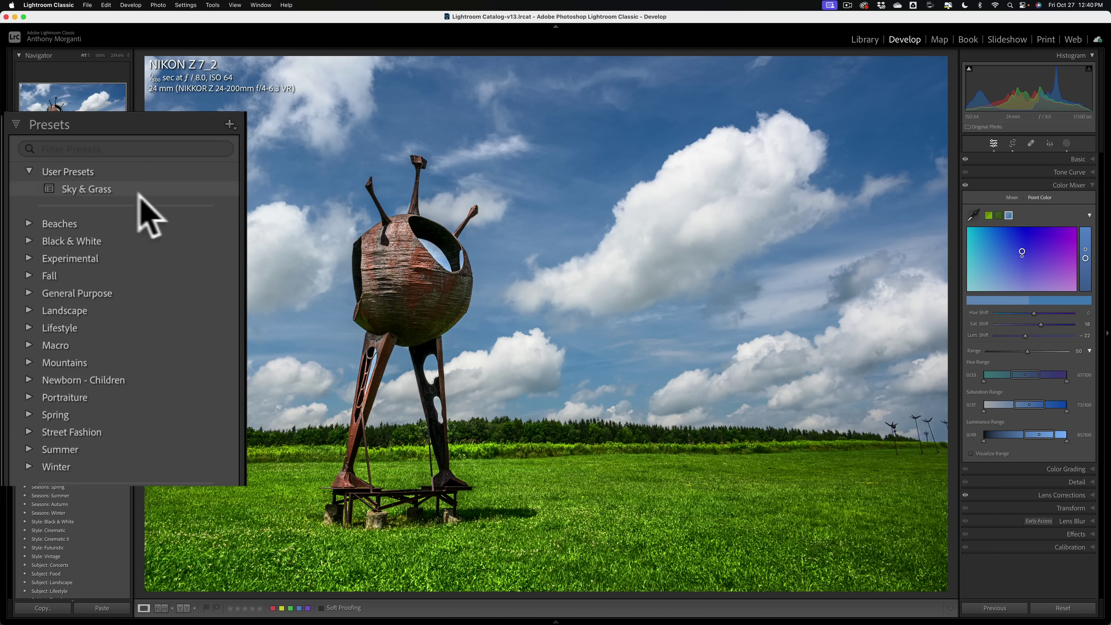
Switch to the third photo, showing the standing figure sculpture, and show its Basic adjustments.
mouse_move(542, 619)
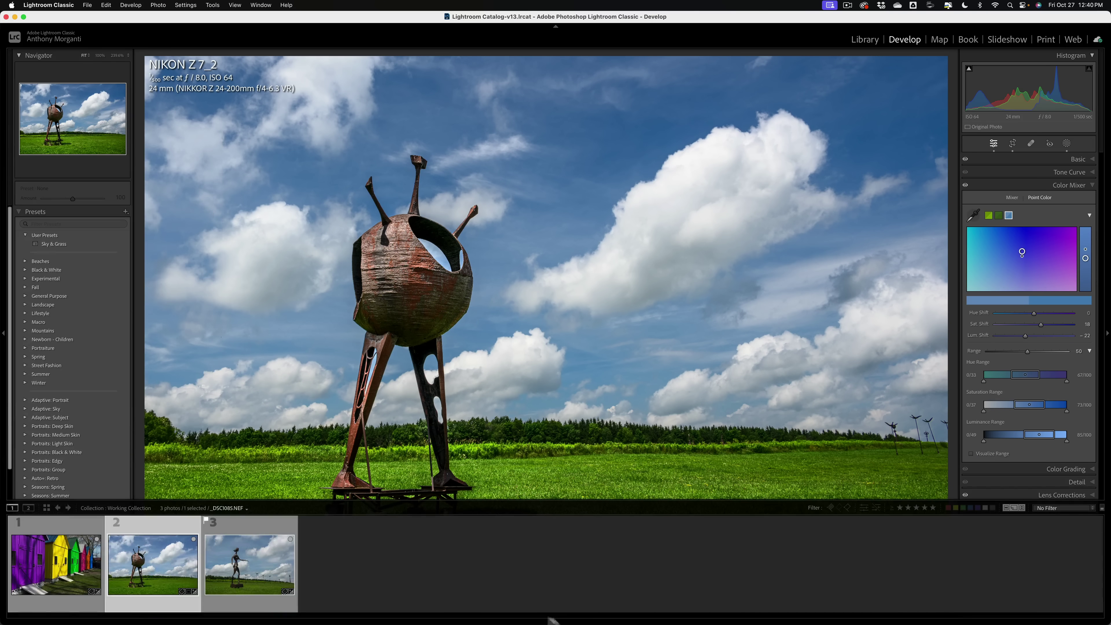
click(262, 564)
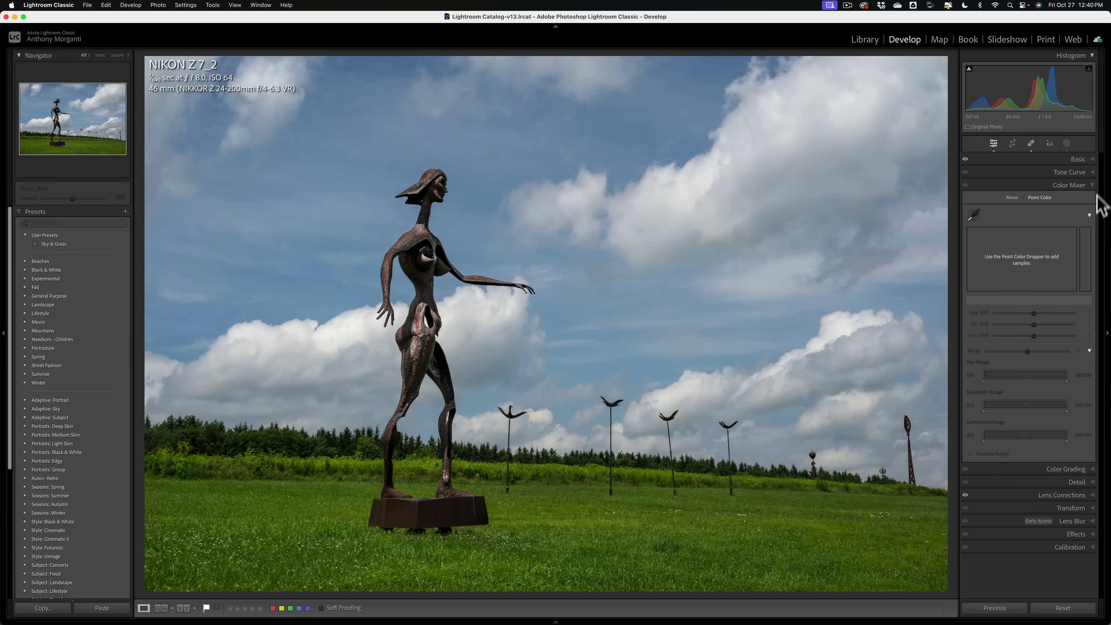
click(1086, 159)
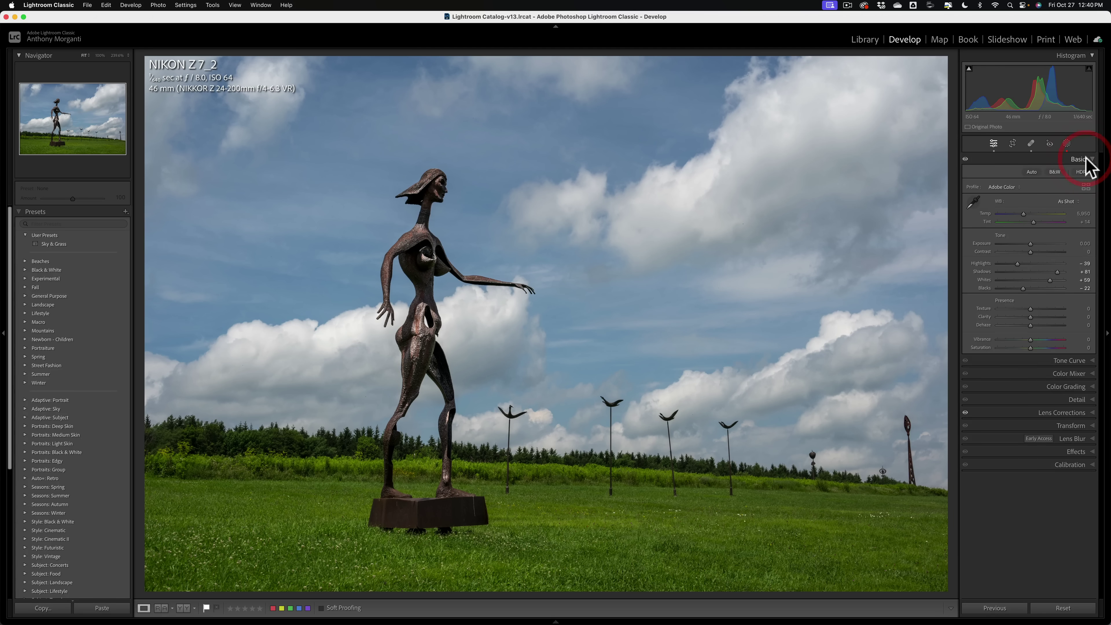
Review the standing figure photo's Lens Corrections profile settings.
click(1085, 160)
click(1078, 225)
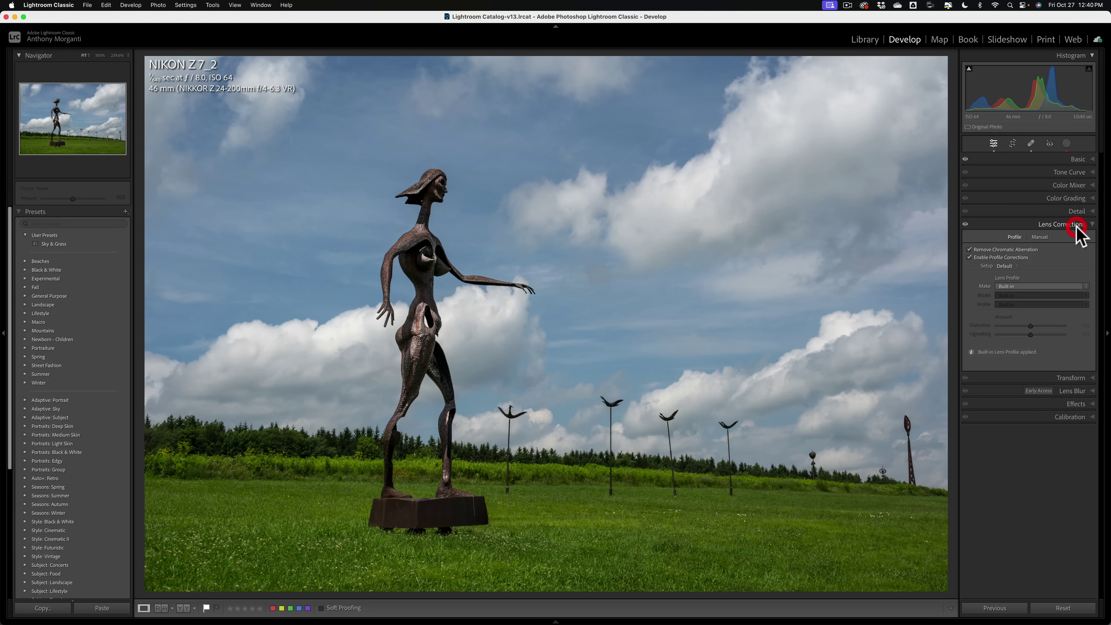
click(1077, 225)
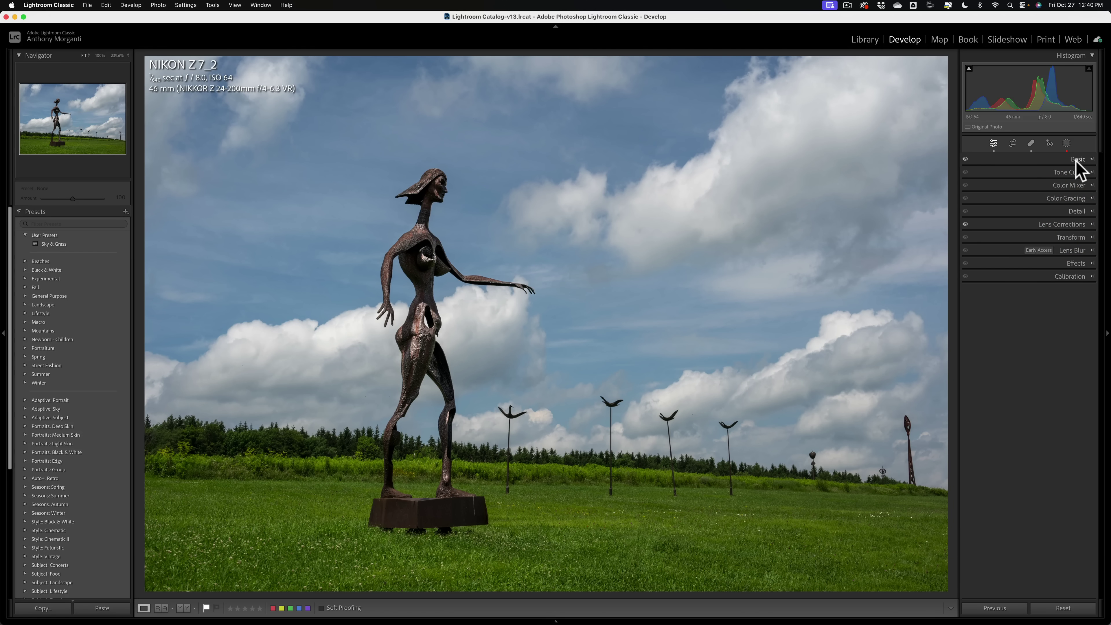
Show the Point Color controls and apply the "Sky & Grass" preset to the photo, collapsing the detailed range controls.
click(1079, 186)
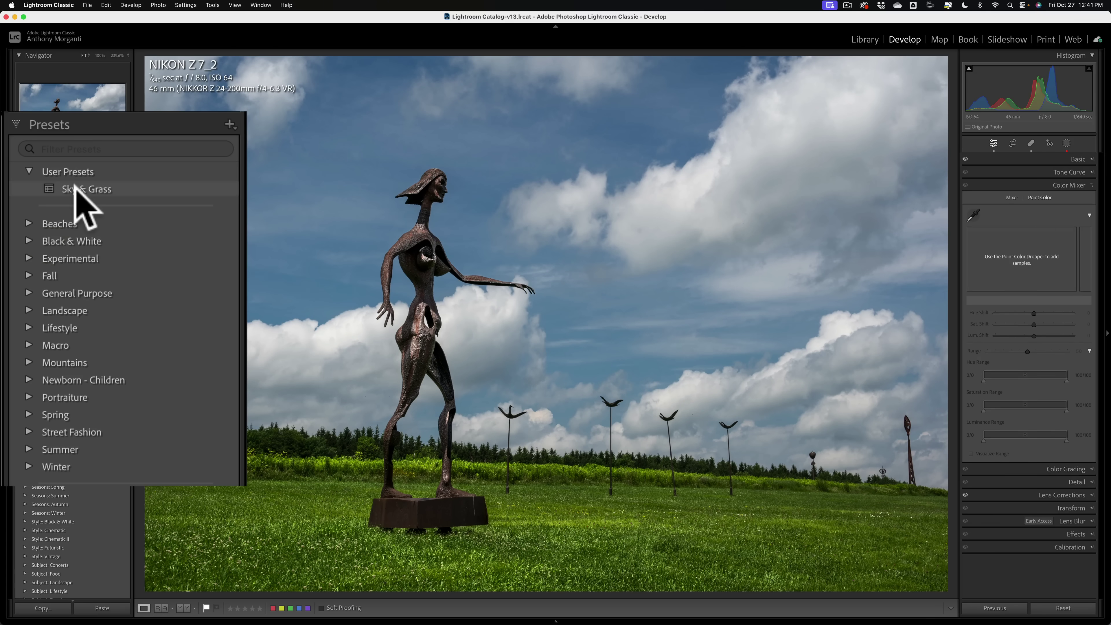
click(78, 189)
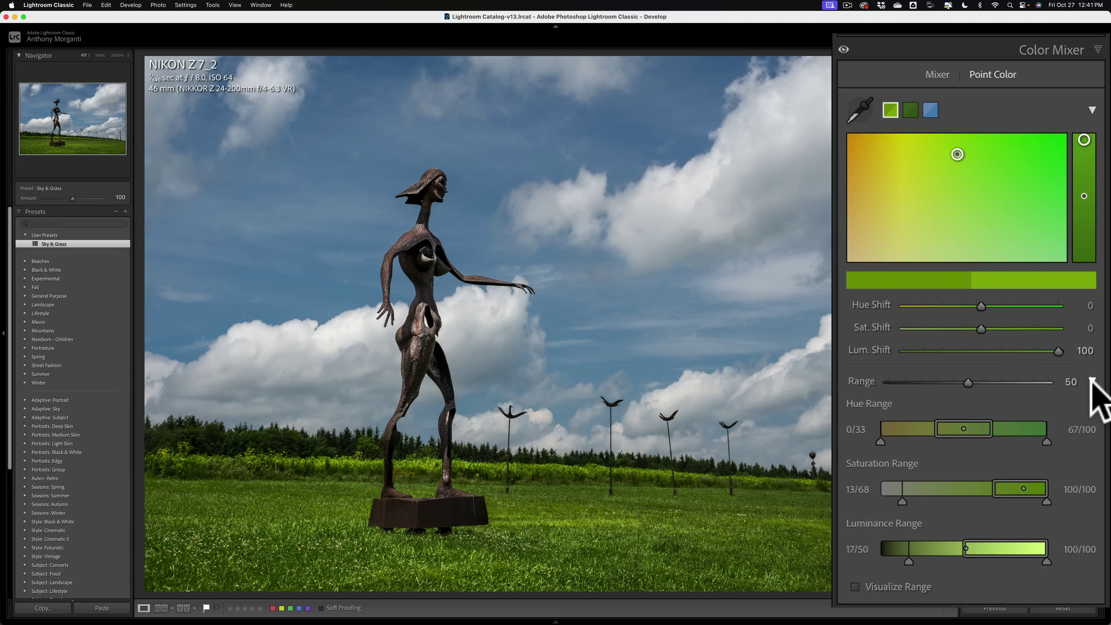
click(1093, 381)
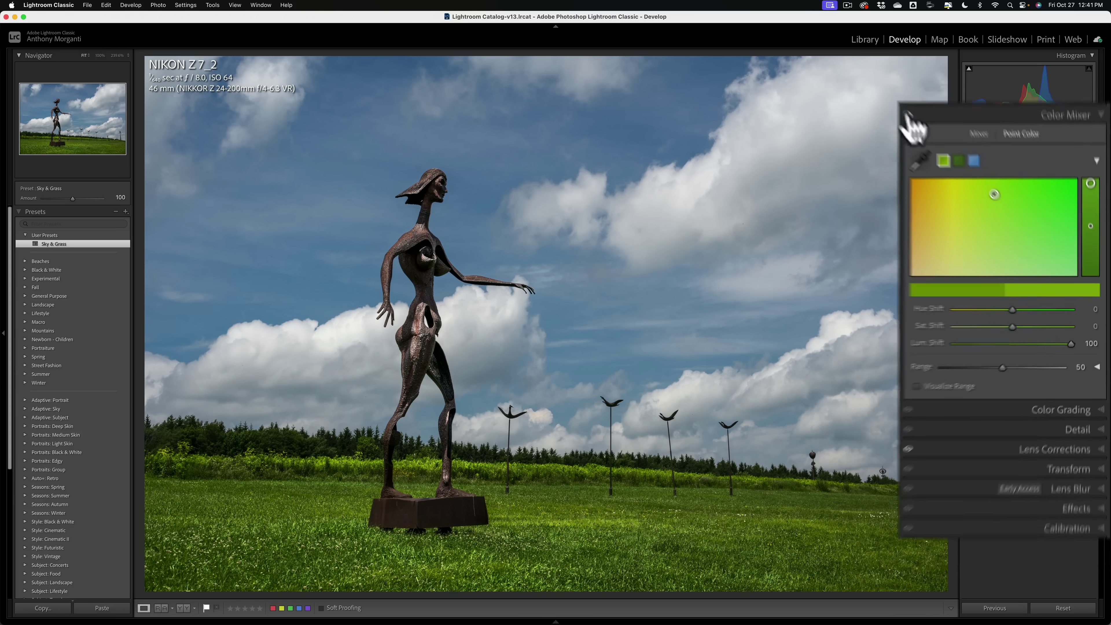
Switch the Color Mixer adjustments off and on twice to compare the photo with and without the preset.
click(966, 186)
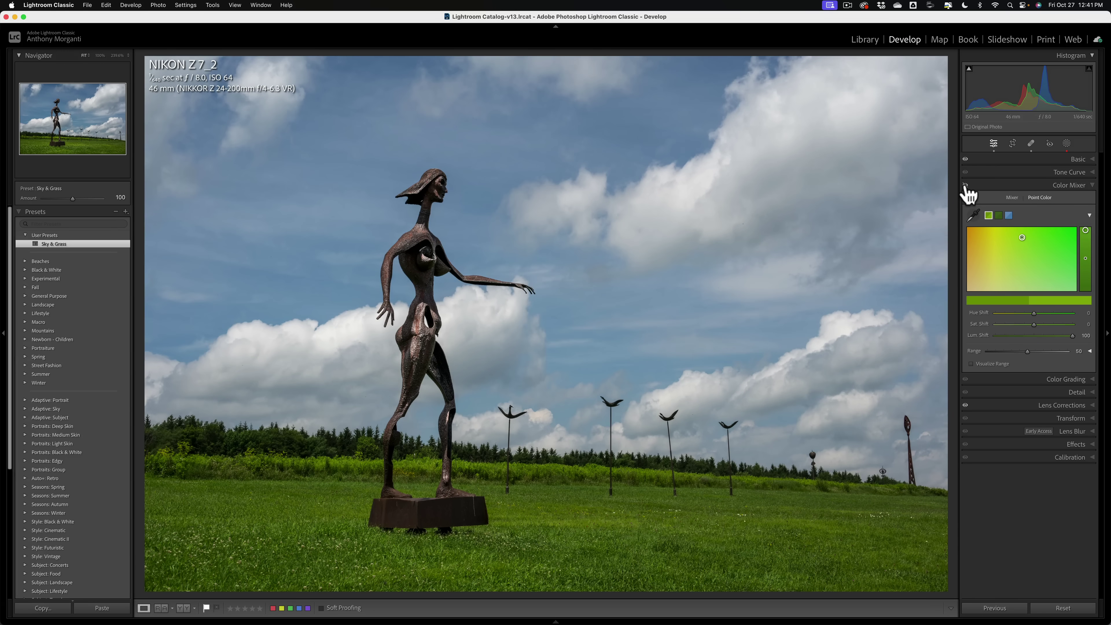
click(965, 185)
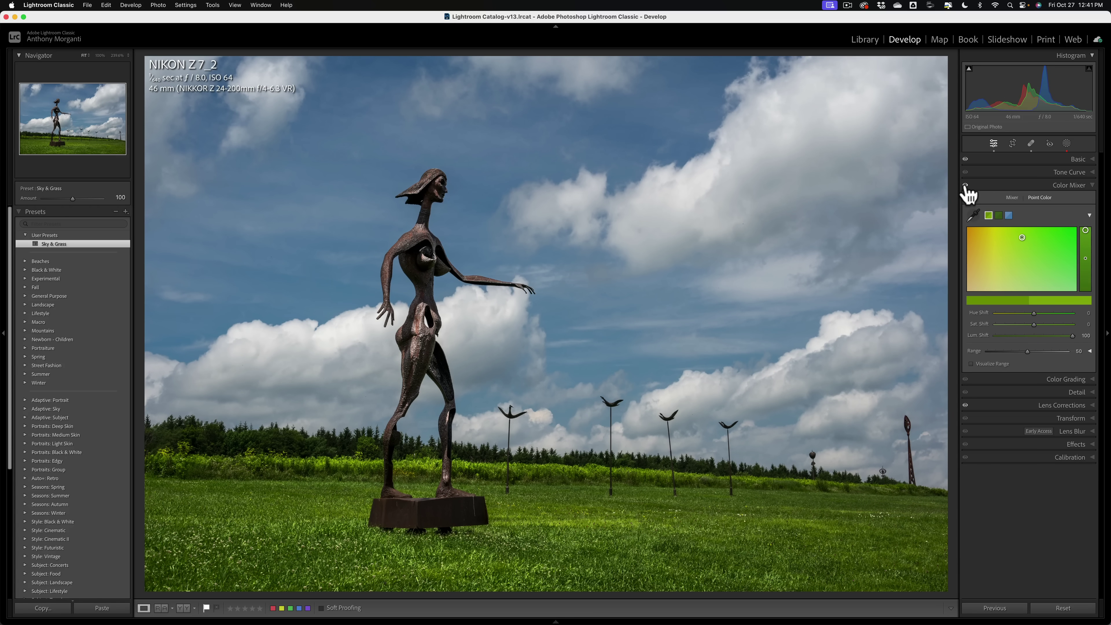
click(966, 186)
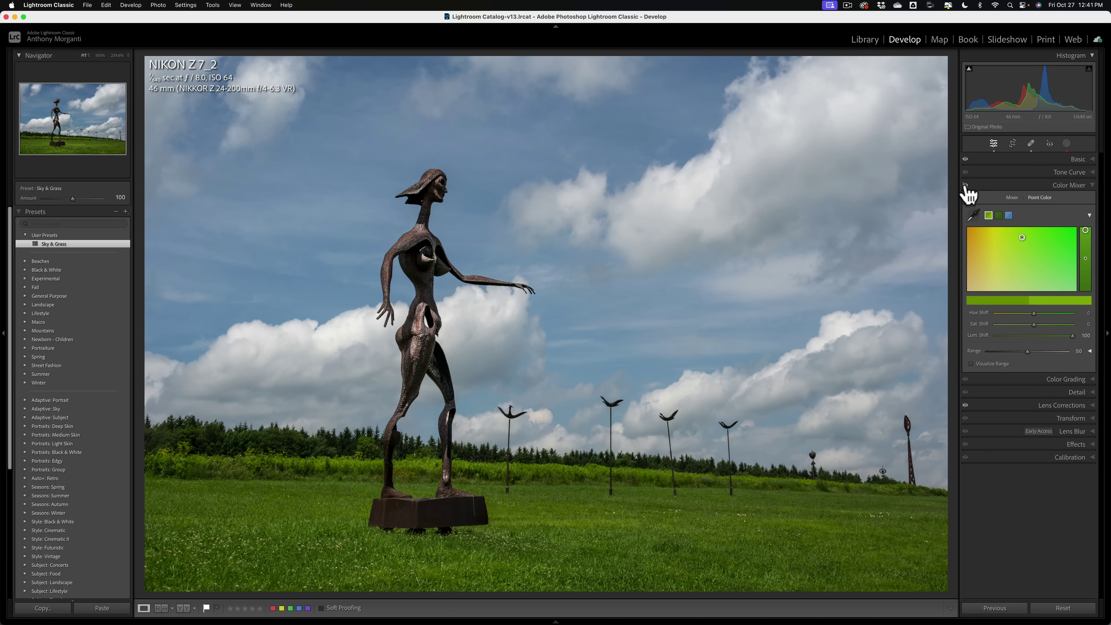
click(966, 186)
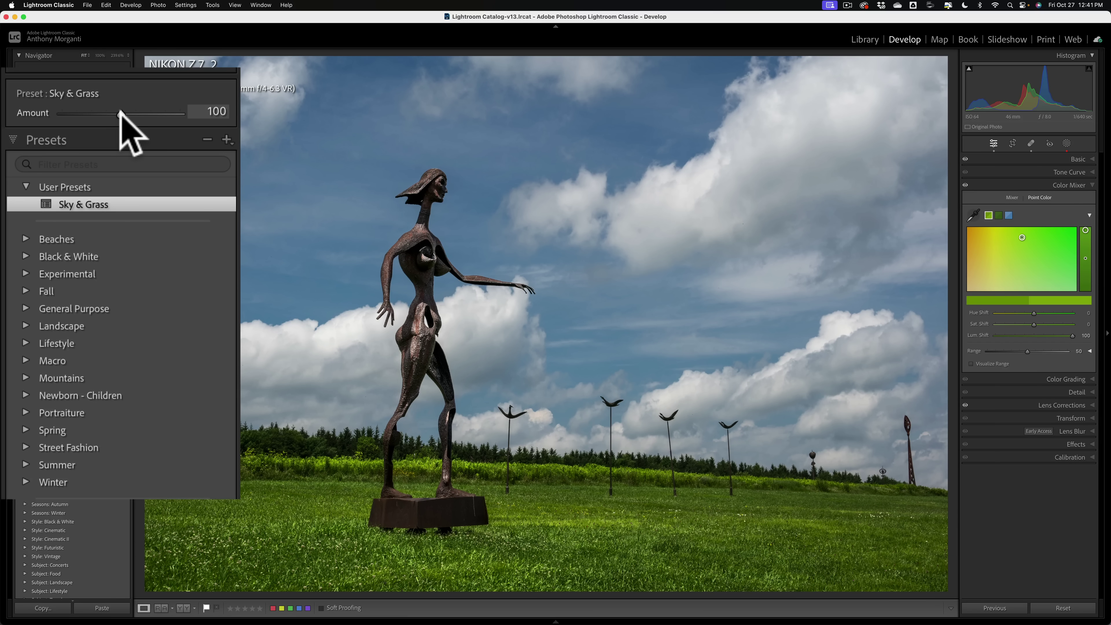
Reduce the "Sky & Grass" preset's Amount to 66 on the standing figure photo.
mouse_move(121, 113)
mouse_down()
mouse_move(95, 113)
mouse_move(166, 113)
mouse_move(97, 113)
mouse_move(107, 113)
mouse_up()
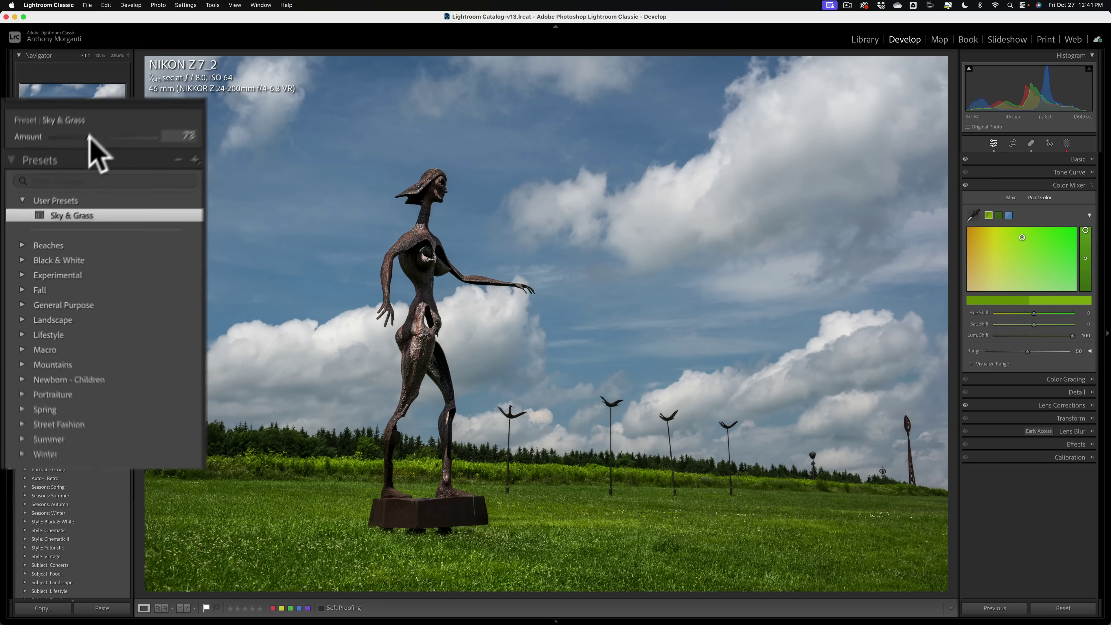
drag(64, 198, 63, 199)
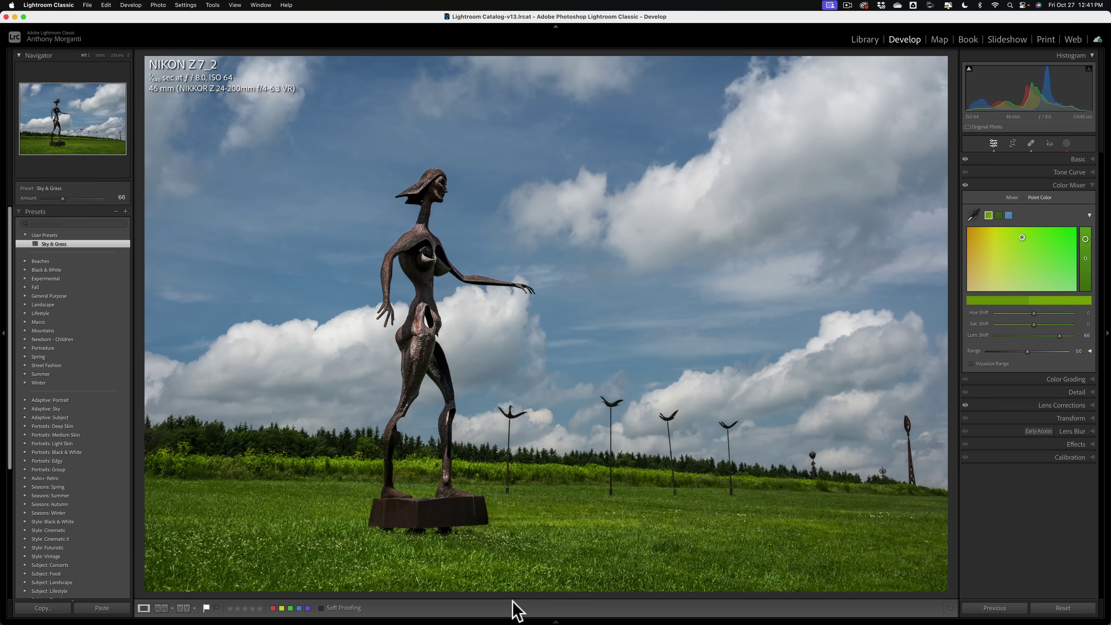
Switch to the photo of the round sculpture on legs and apply the "Sky & Grass" preset with an Amount of 71.
mouse_move(516, 621)
click(139, 569)
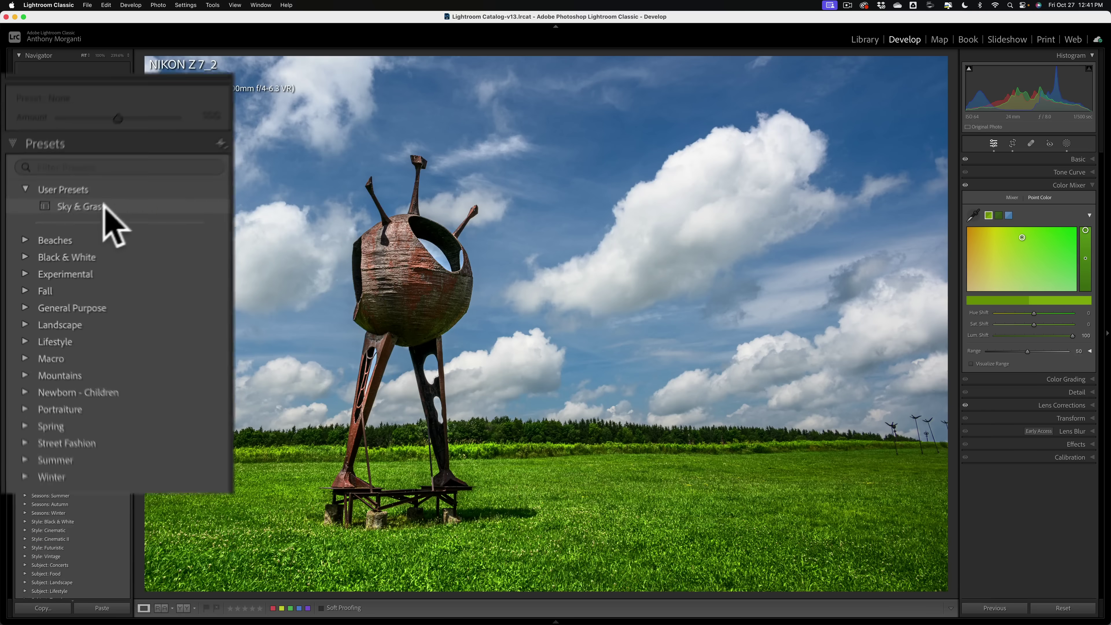
click(103, 206)
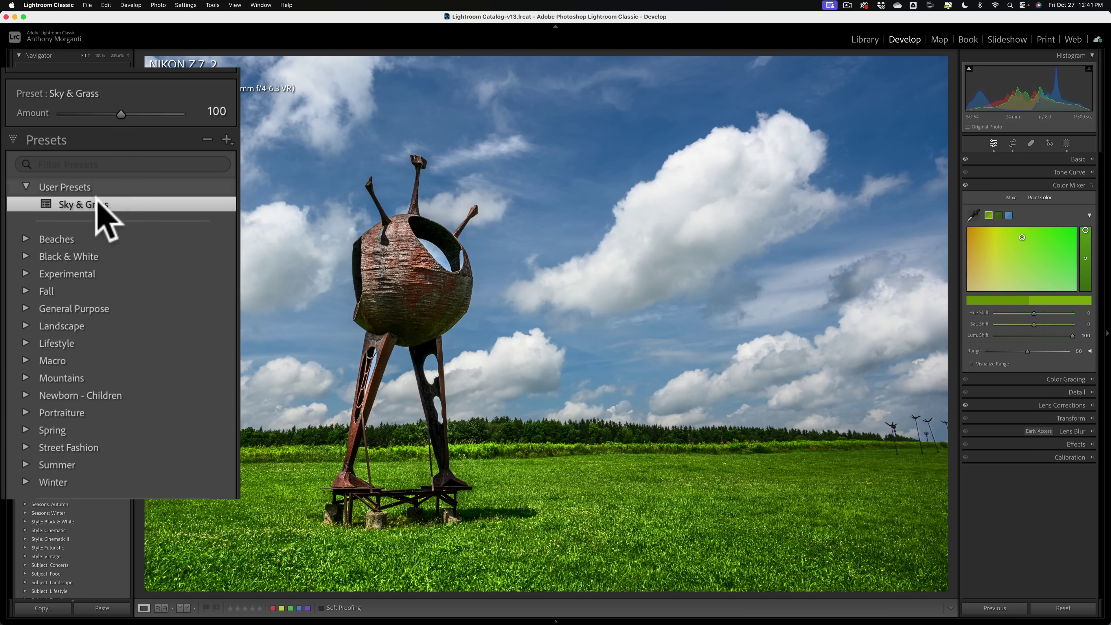
drag(121, 110, 102, 109)
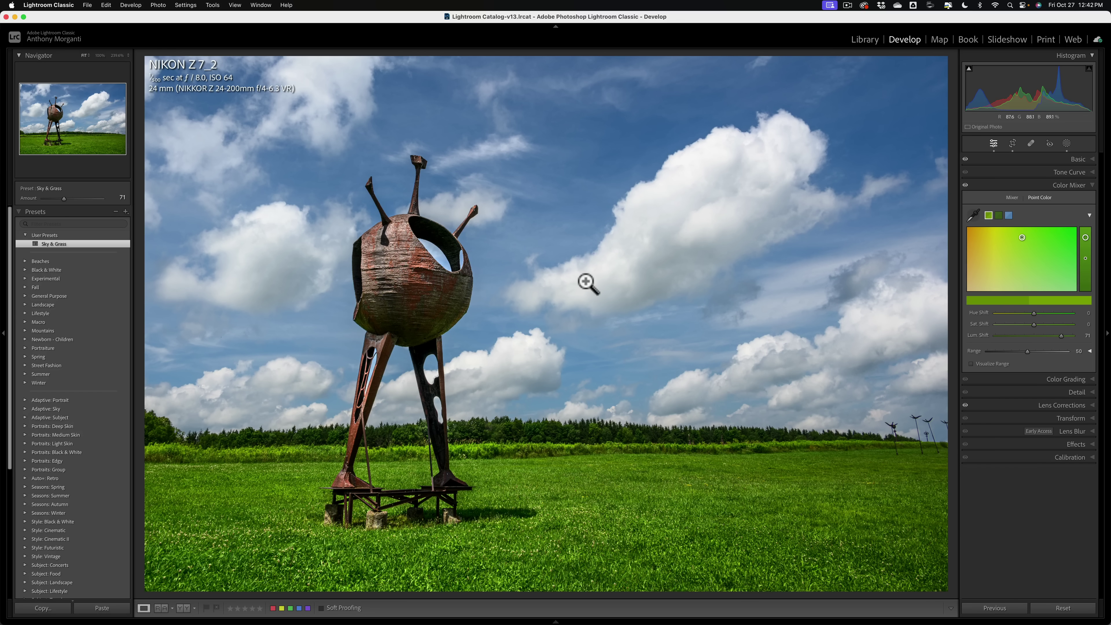
Examine the Color Mixer's HSL luminance sliders and Adjust modes, and return to Point Color.
click(1012, 198)
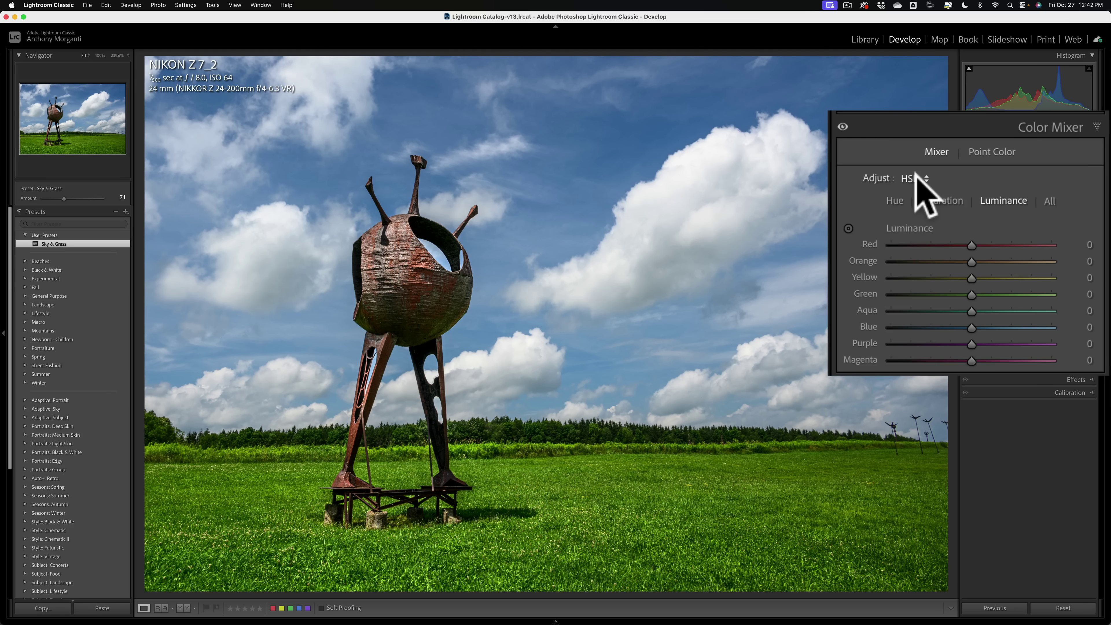
click(1001, 210)
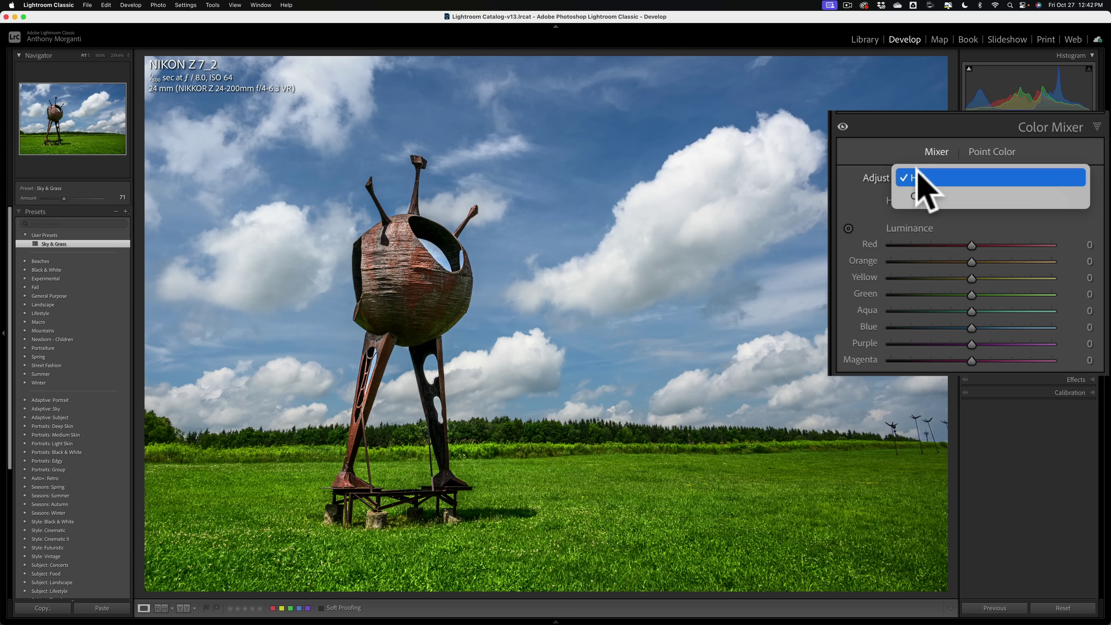
click(919, 176)
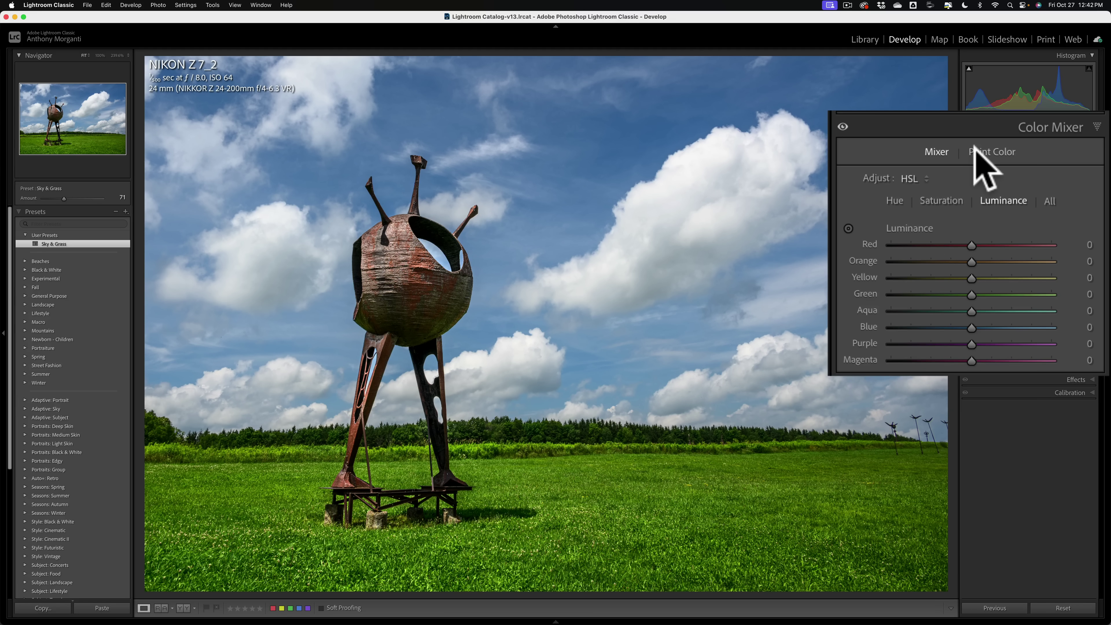
click(987, 153)
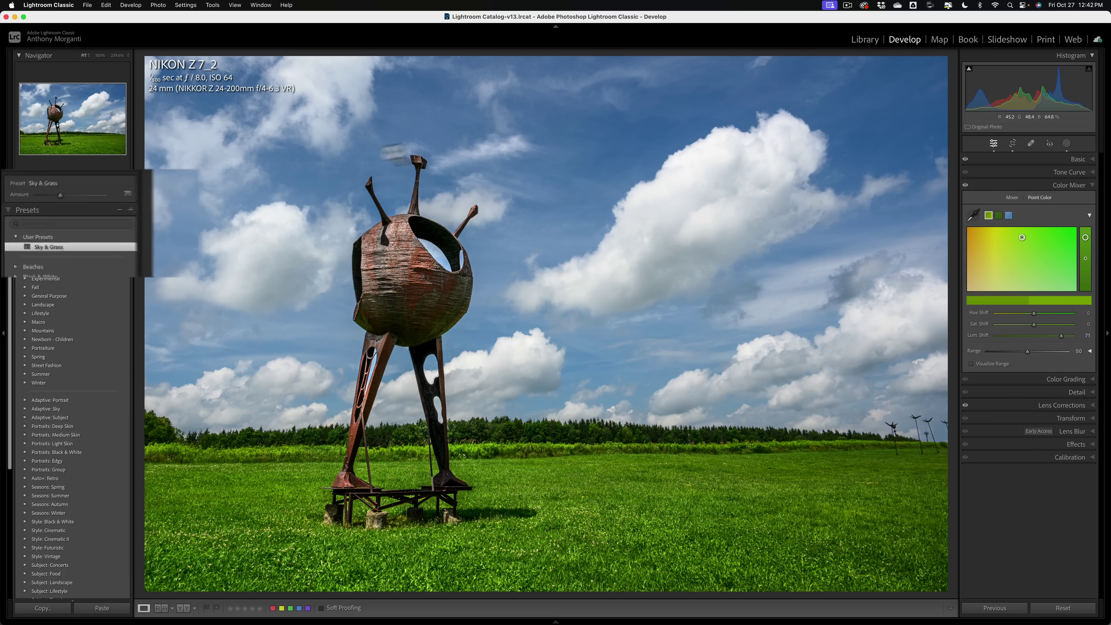
Check the Support Amount Slider option in the new develop preset settings without creating another preset.
click(125, 212)
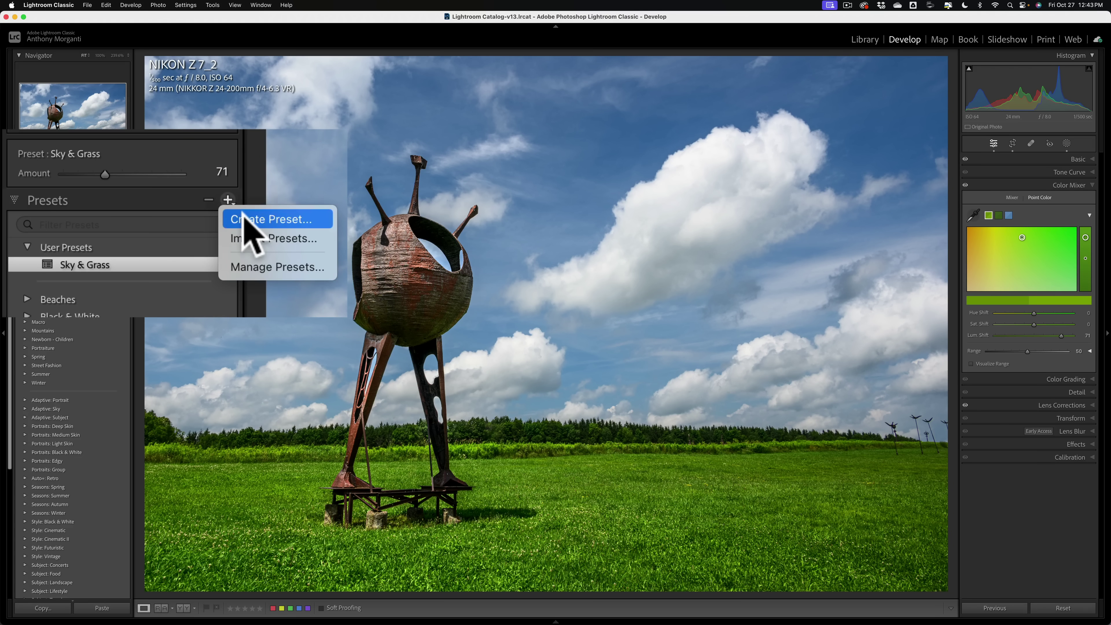
click(262, 219)
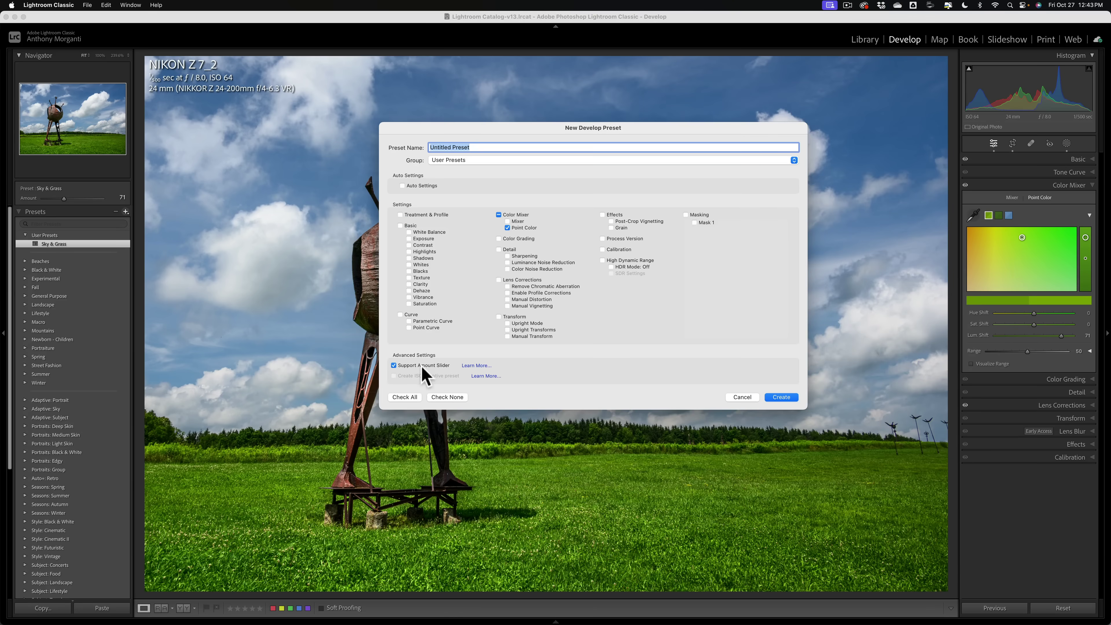
click(740, 397)
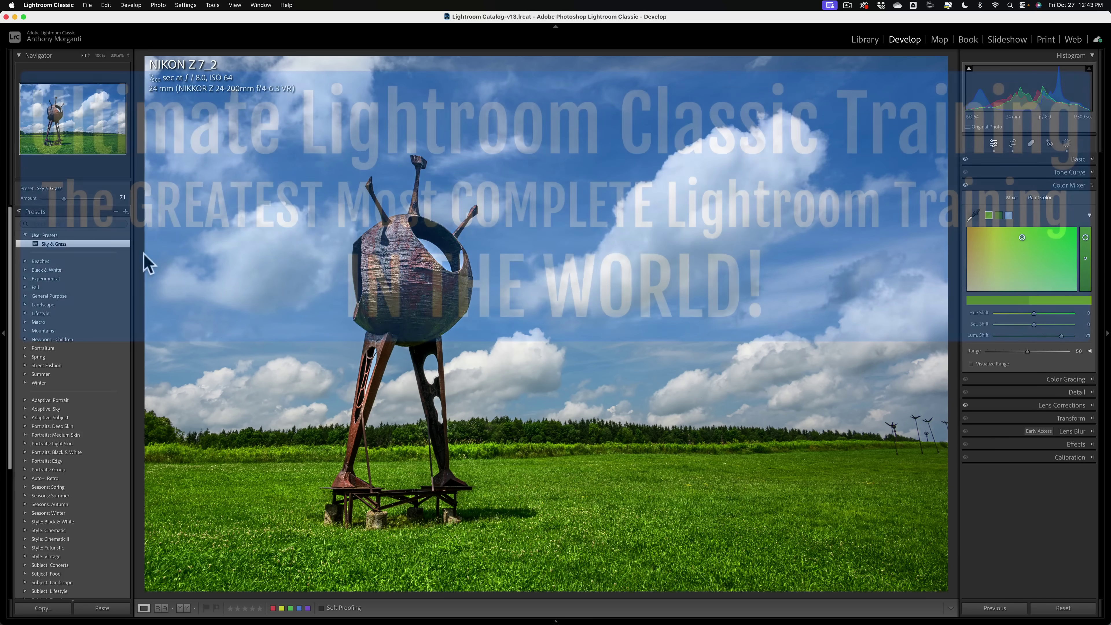